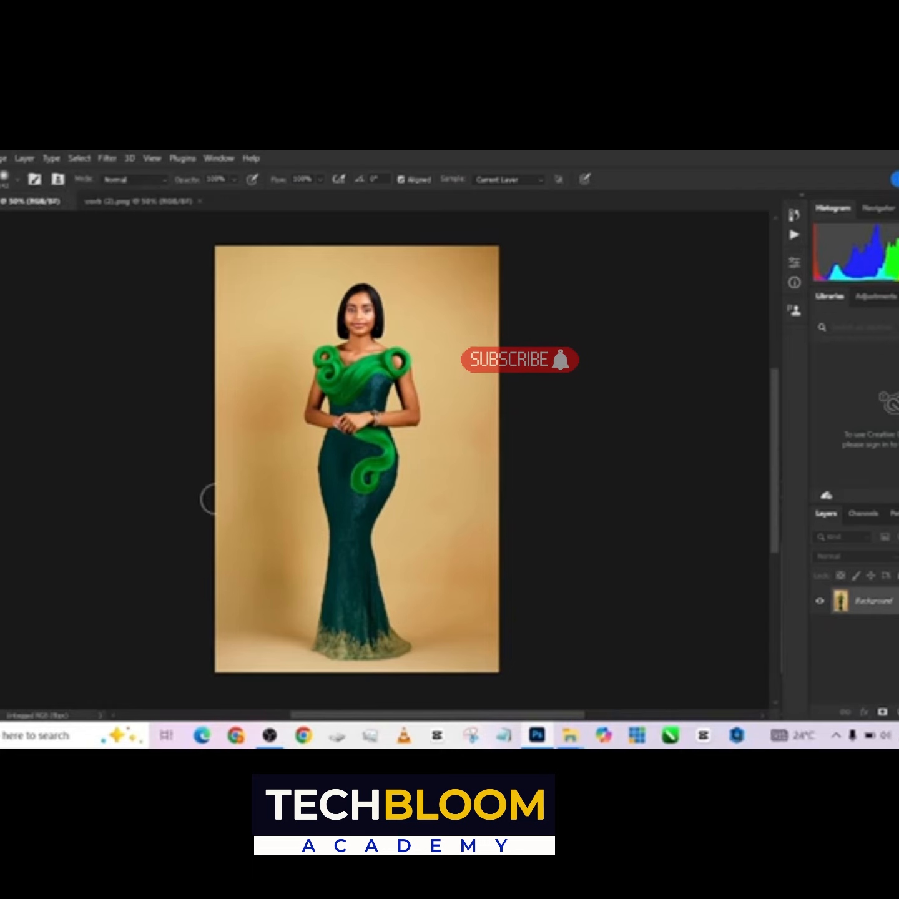
Crop the portrait photo at 4:5 with content-aware filling, extending the canvas beyond the sides and top to about 488 × 610 mm.
click(132, 200)
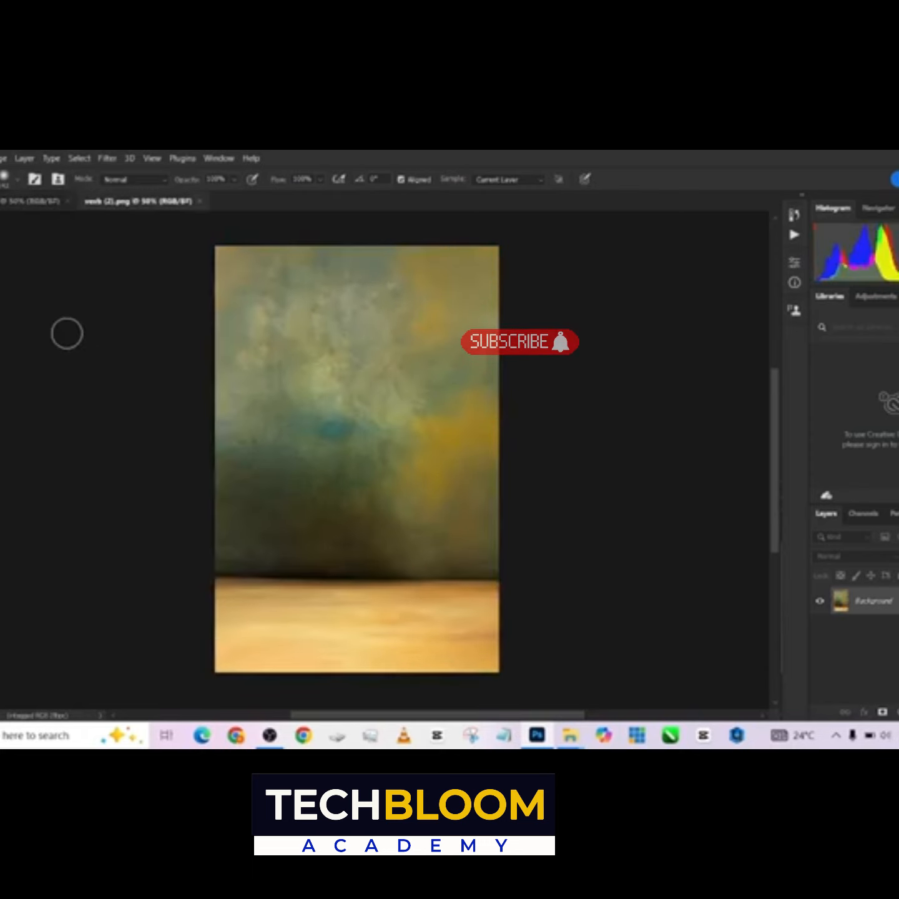
click(23, 206)
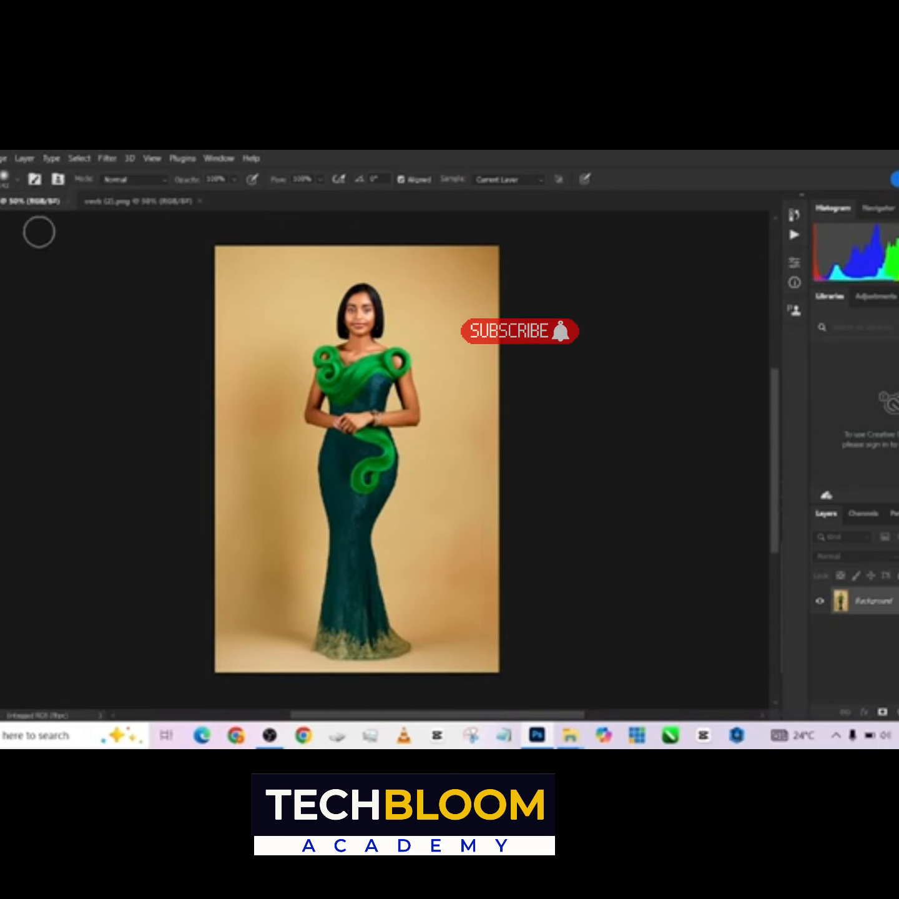
key(c)
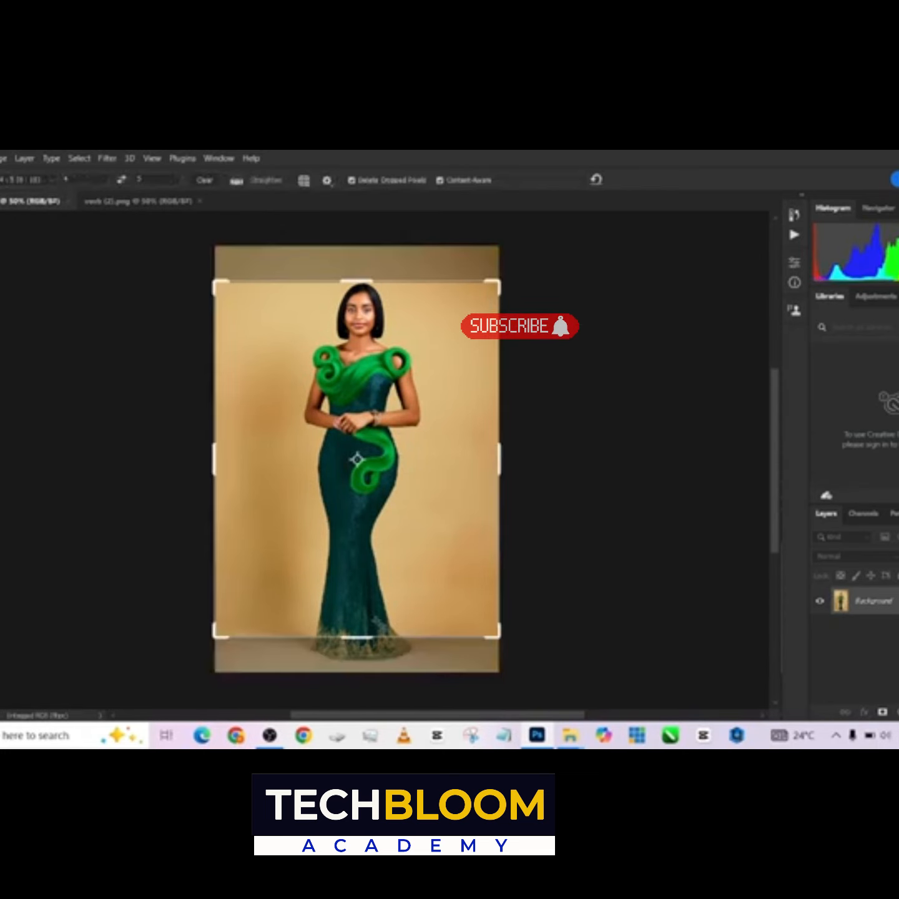
drag(357, 637, 357, 656)
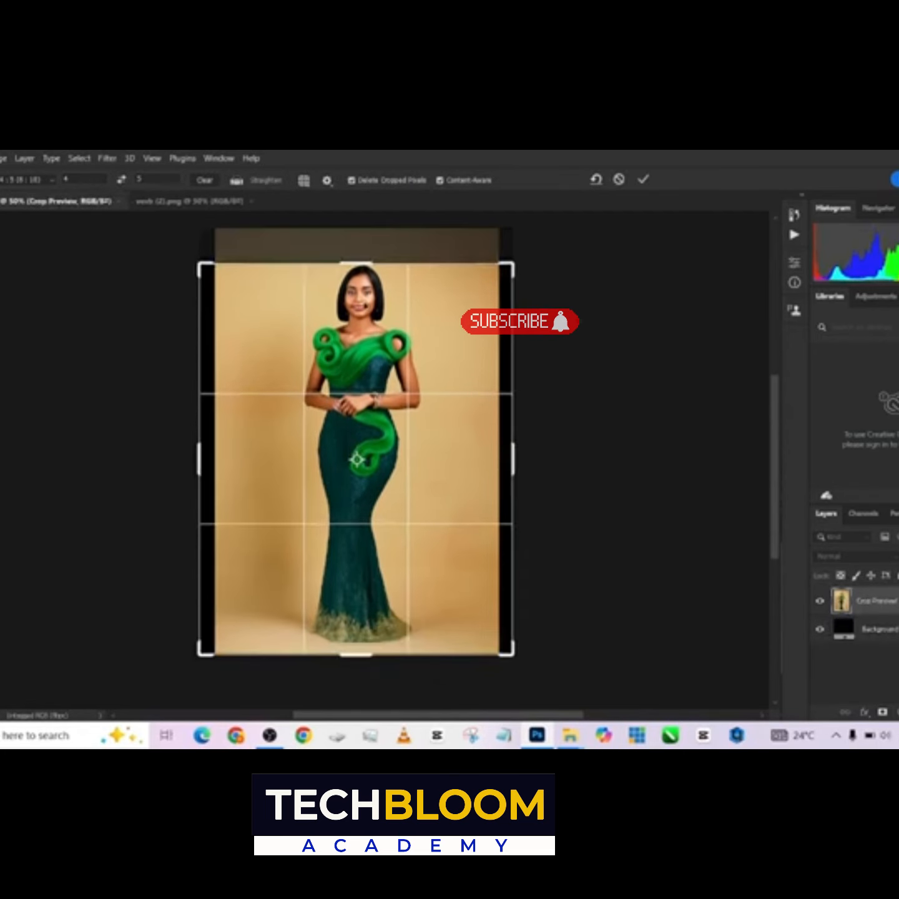
drag(358, 267, 358, 248)
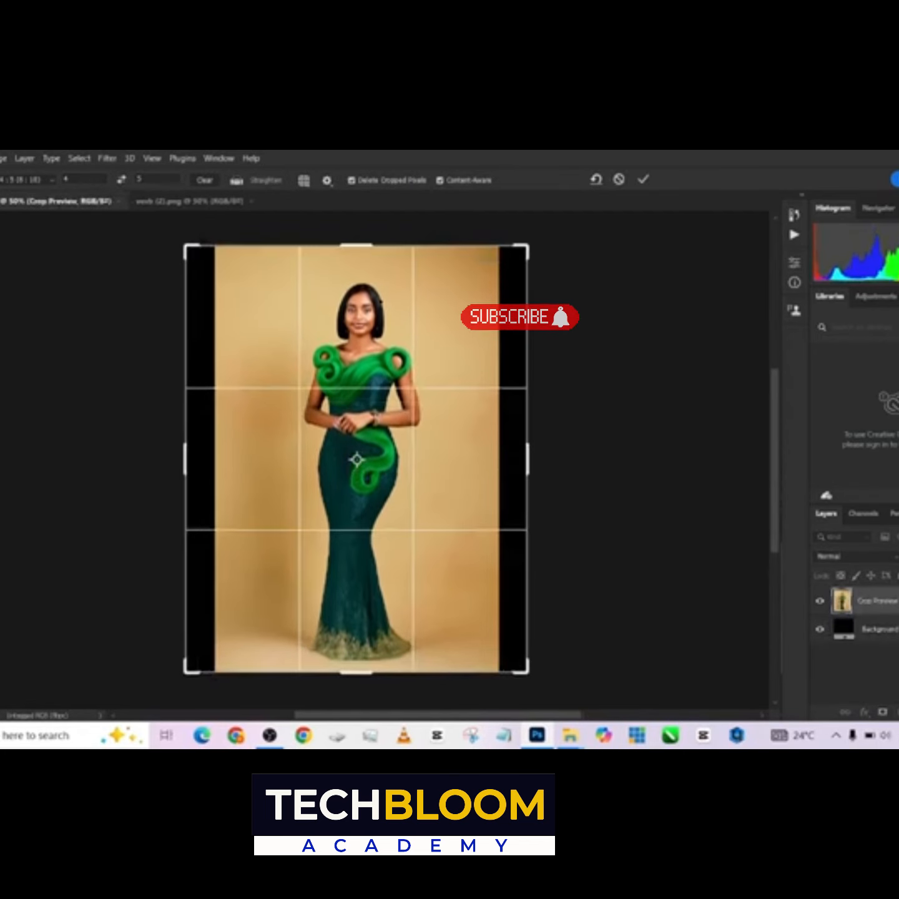
scroll(382, 359, down, 2)
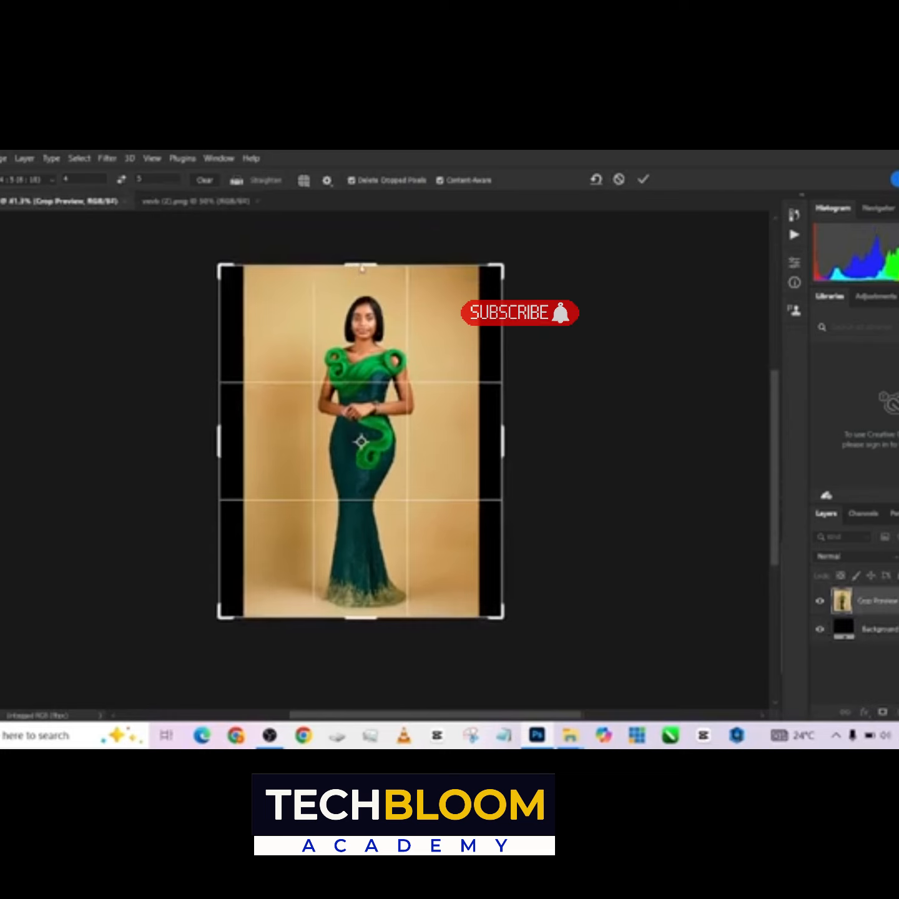
drag(362, 268, 367, 242)
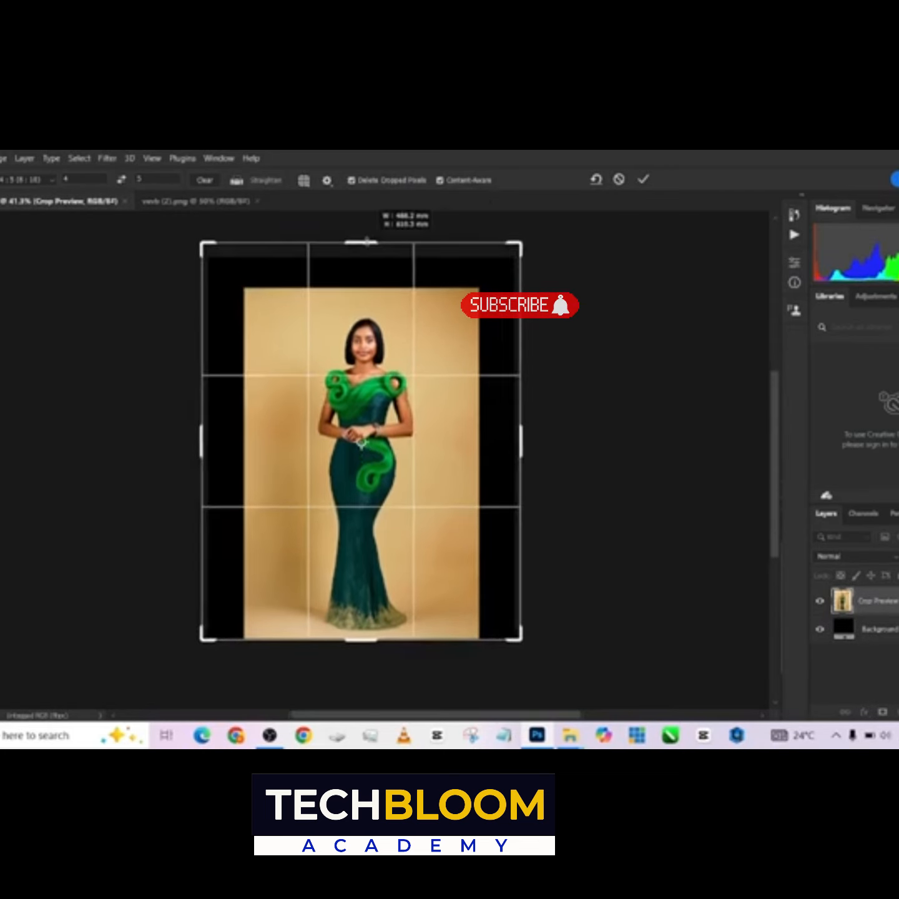
click(642, 180)
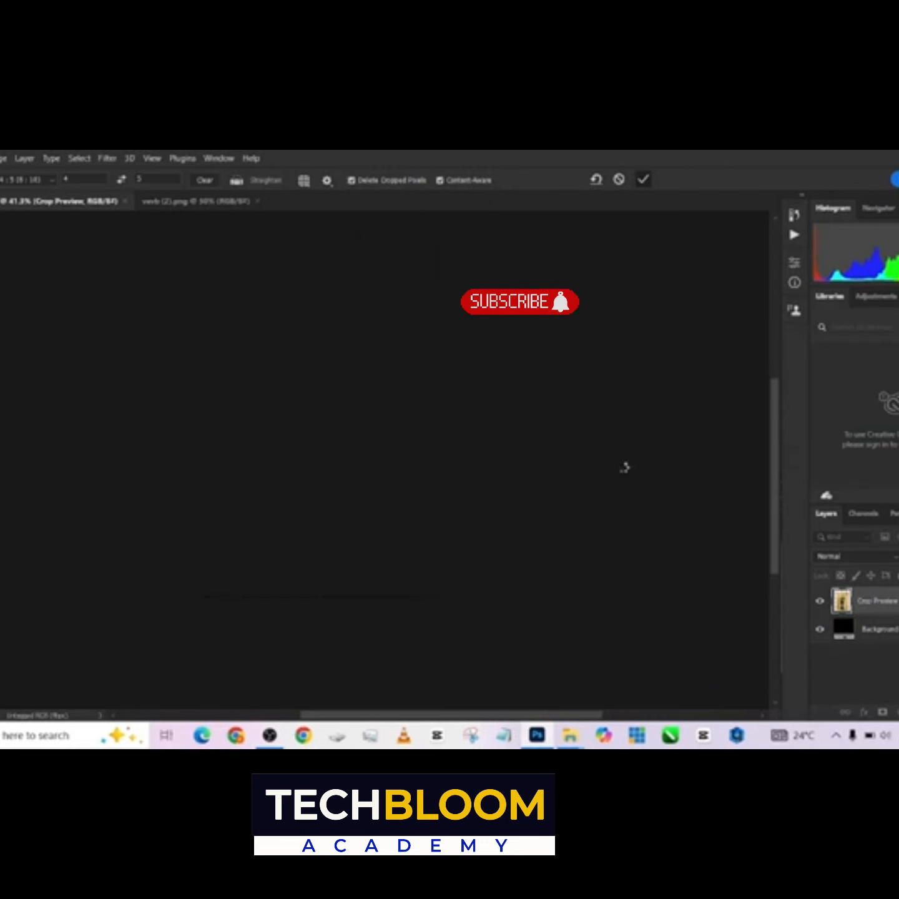
scroll(525, 600, up, 1)
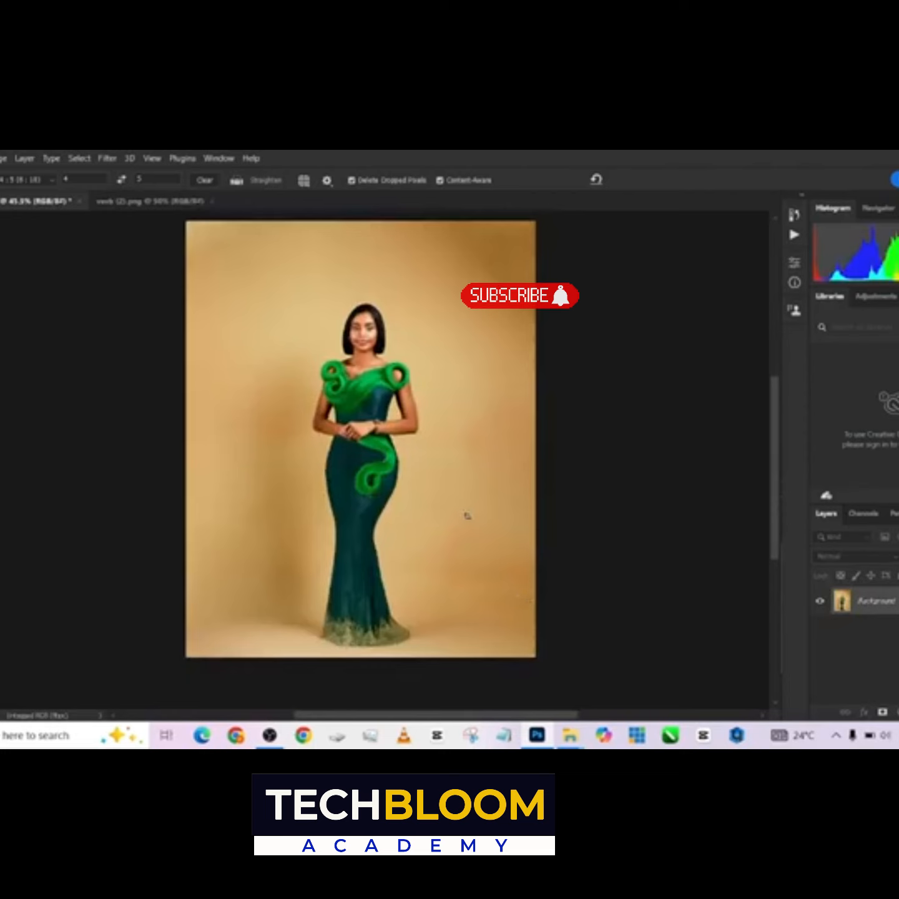
scroll(427, 440, down, 1)
scroll(427, 440, up, 1)
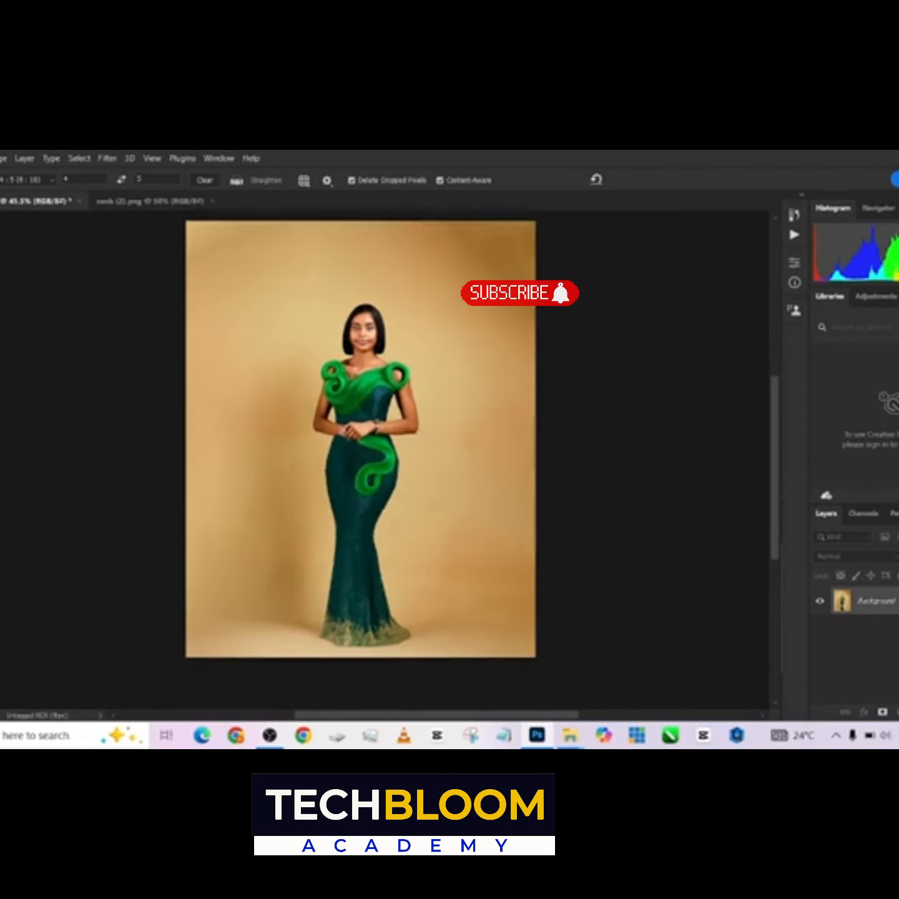
Select the woman with Select Subject and invert the selection to cover the tan backdrop.
key(w)
click(302, 183)
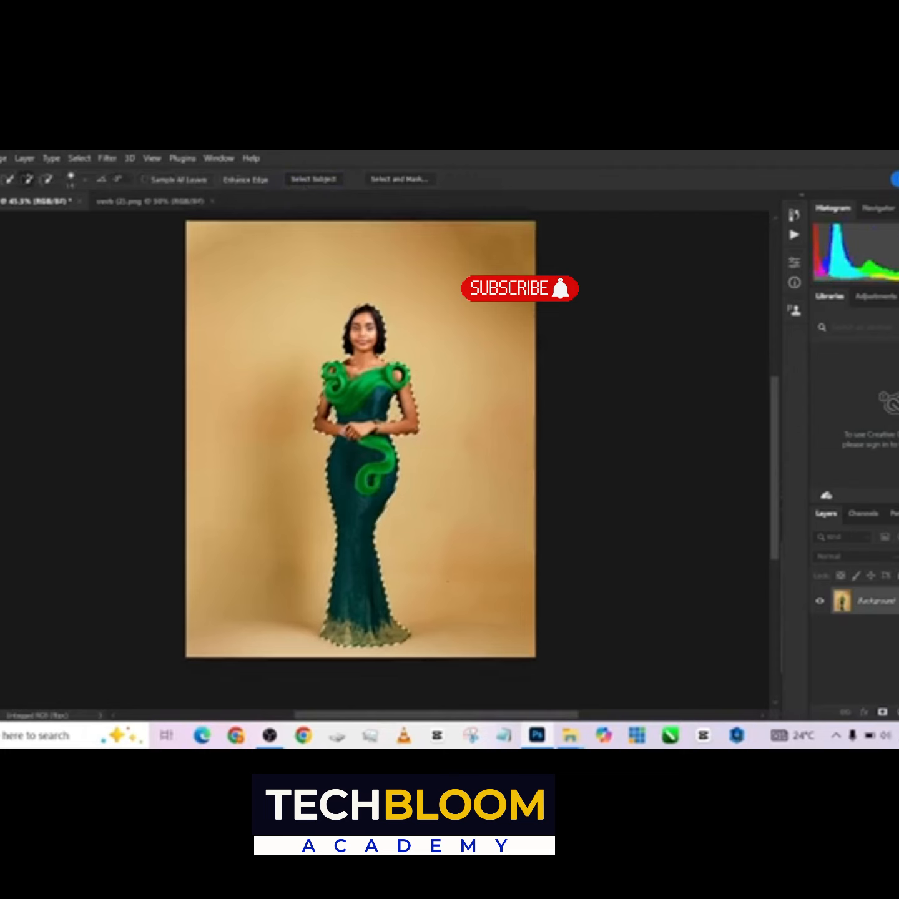
right_click(373, 425)
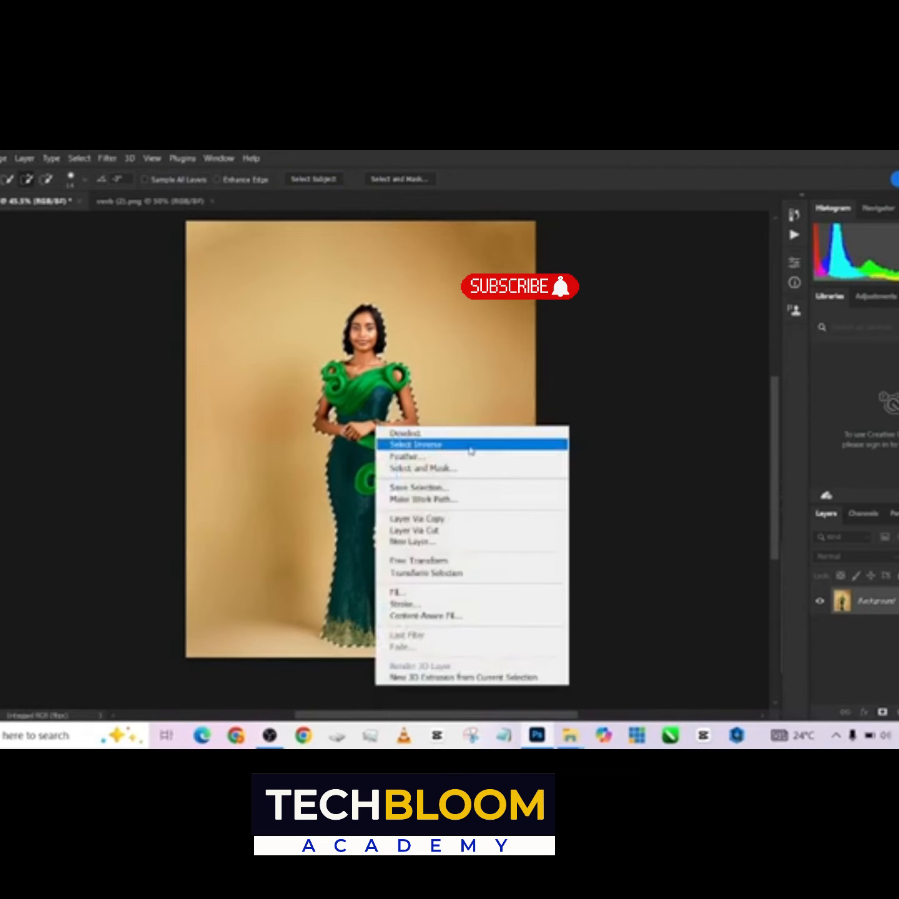
click(465, 443)
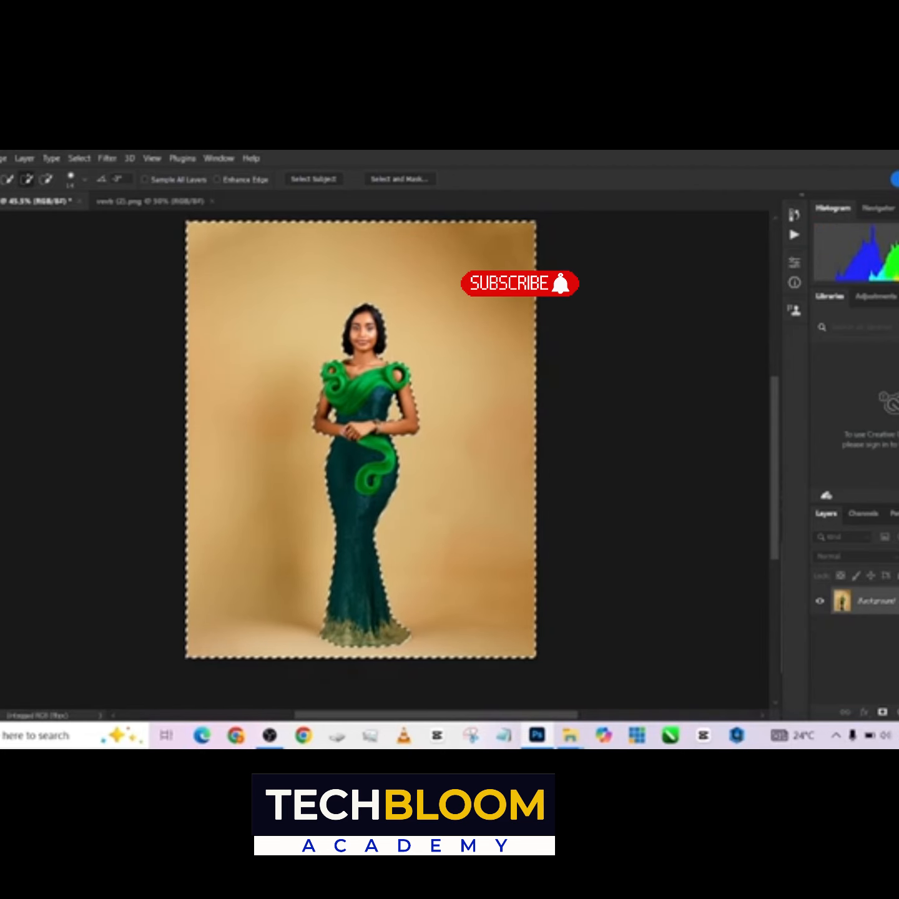
Separate the woman and the tan backdrop into two layers from a duplicate of the background, stacking the woman's layer above the backdrop.
key(ctrl+j)
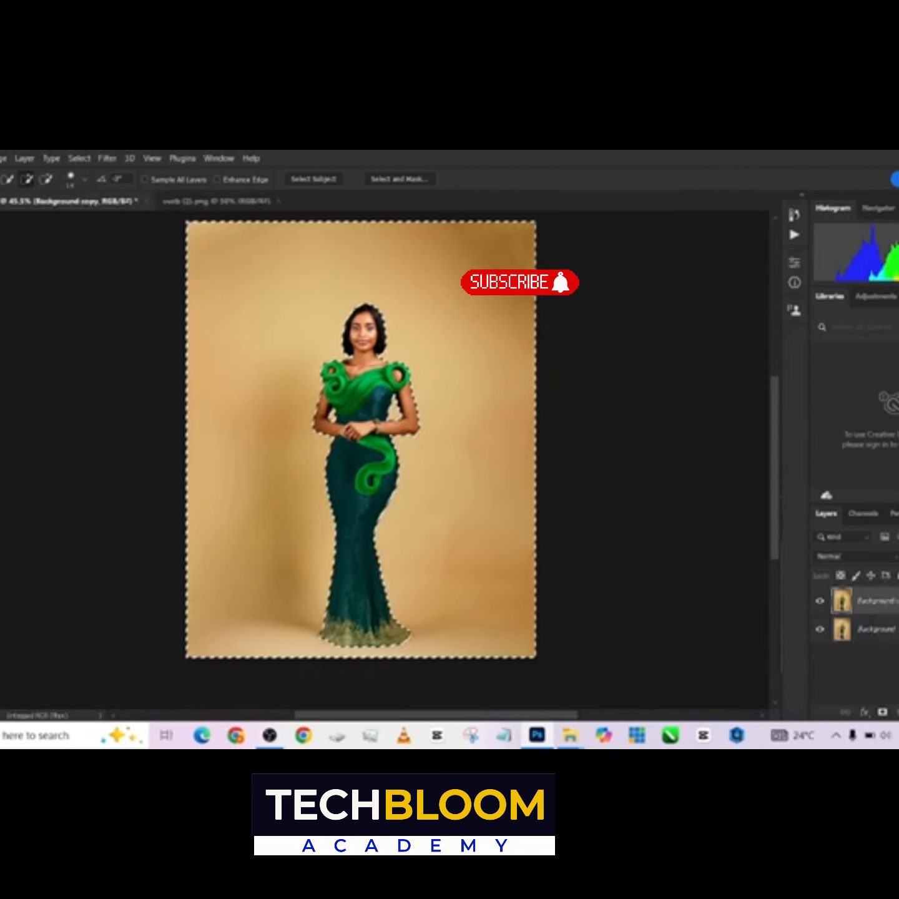
right_click(395, 337)
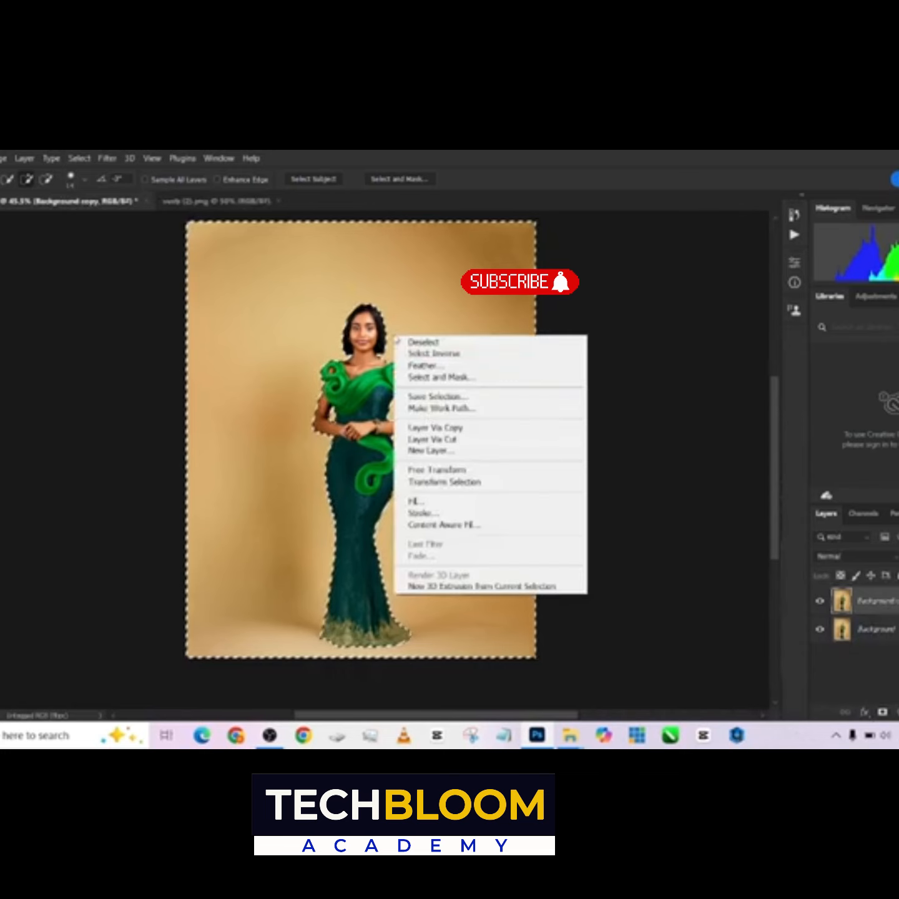
click(441, 439)
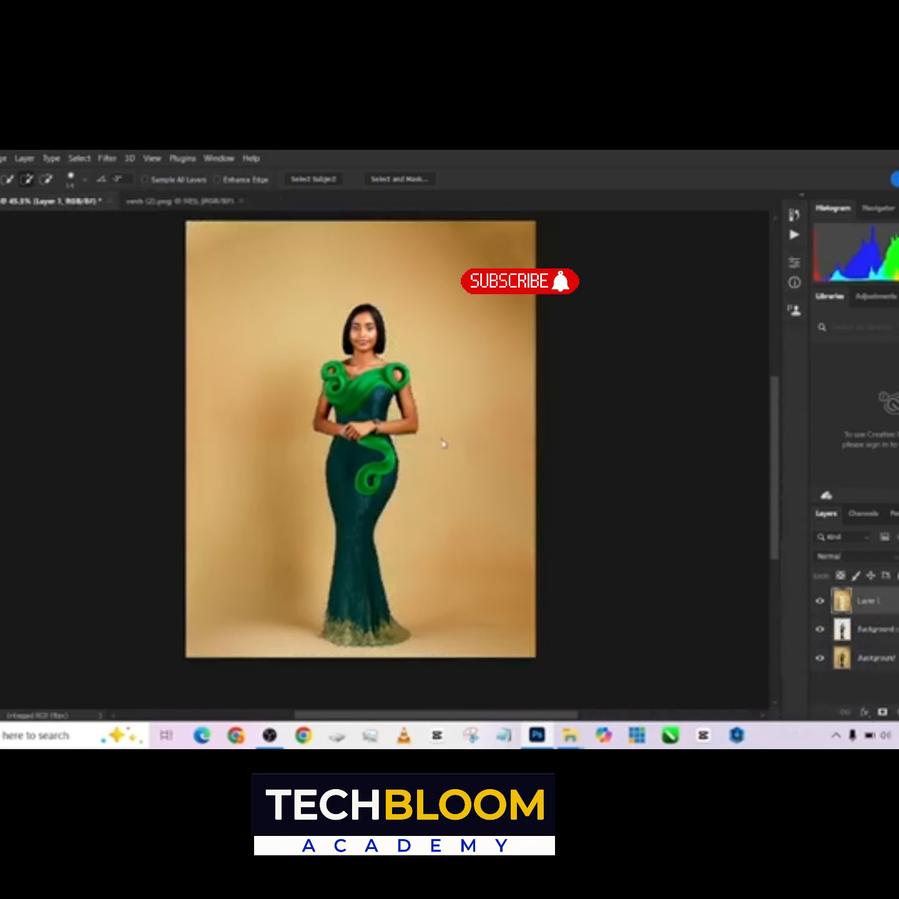
drag(878, 632, 886, 600)
click(877, 631)
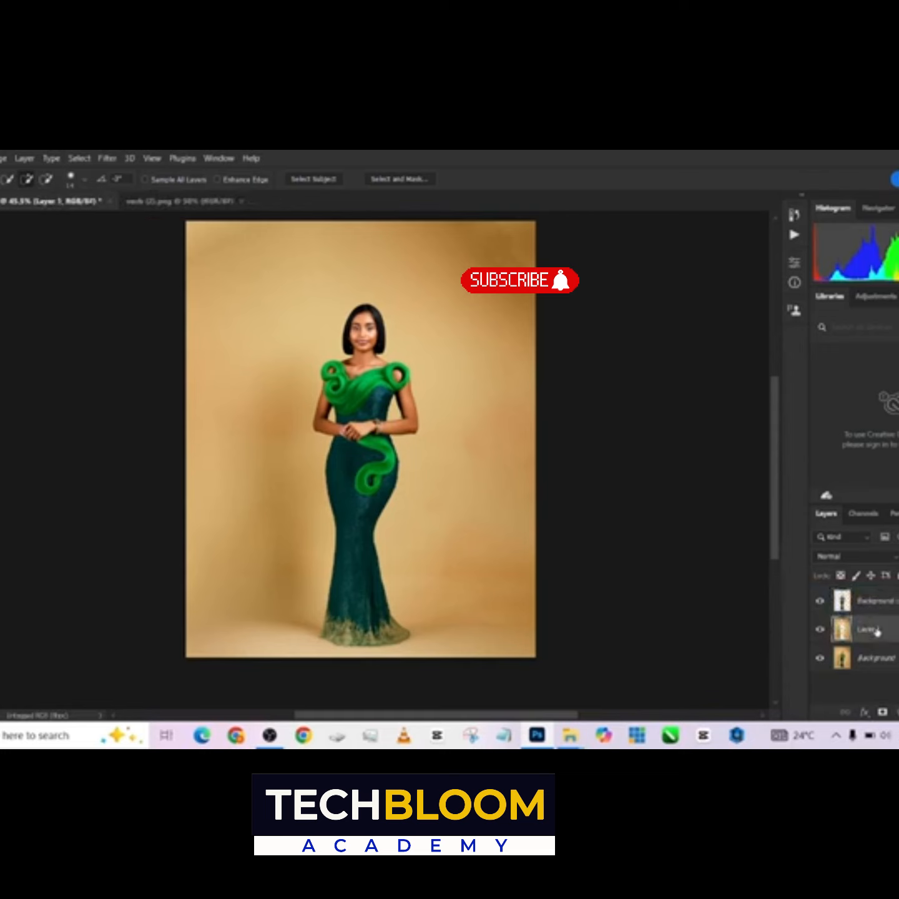
Load the cut-out woman's outline as a selection on Layer 1 and expand it by 11 pixels.
ctrl+click(843, 605)
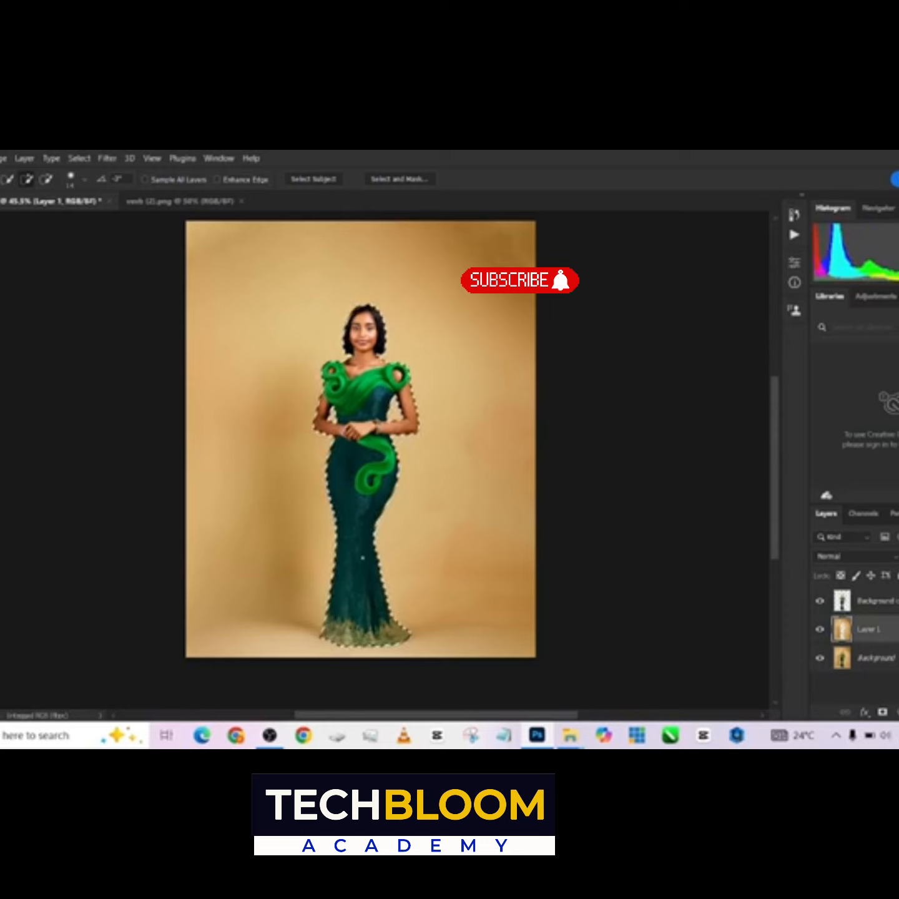
click(75, 159)
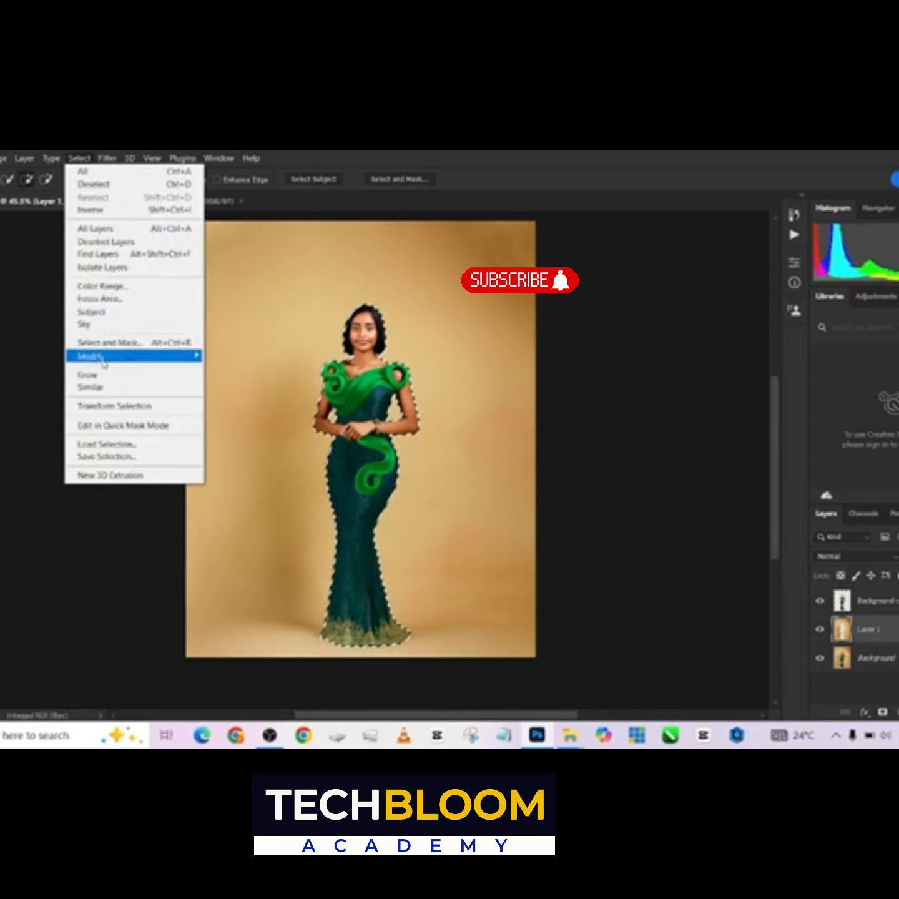
mouse_move(104, 362)
click(270, 383)
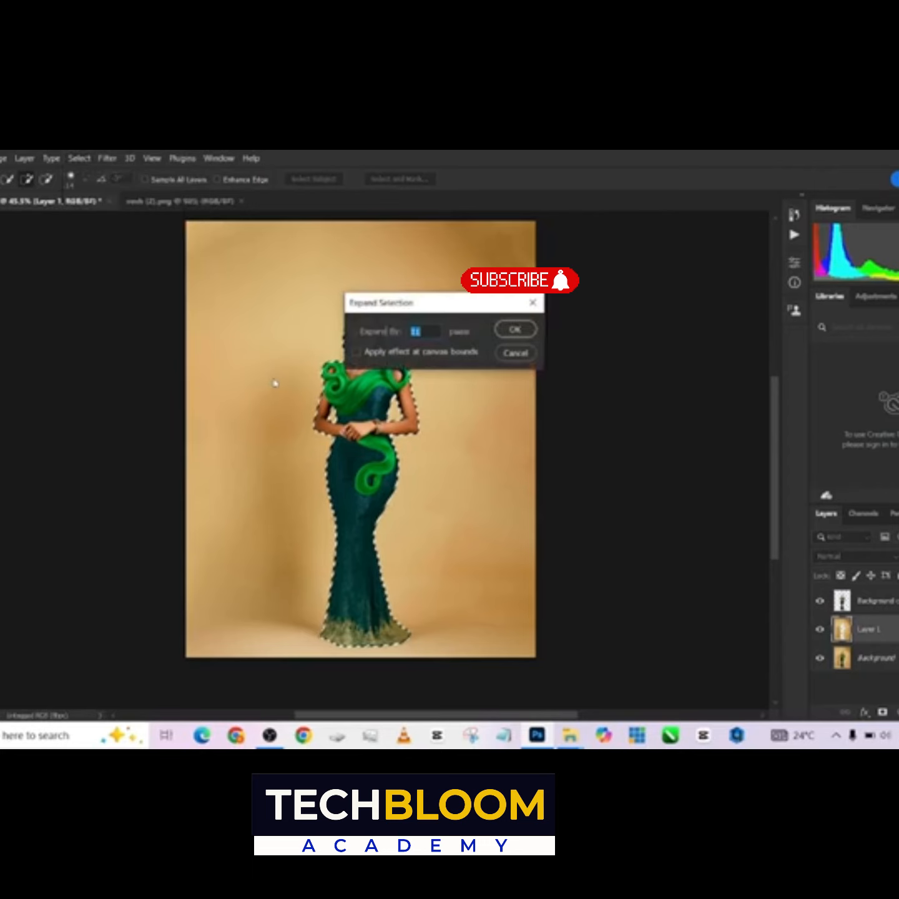
click(511, 330)
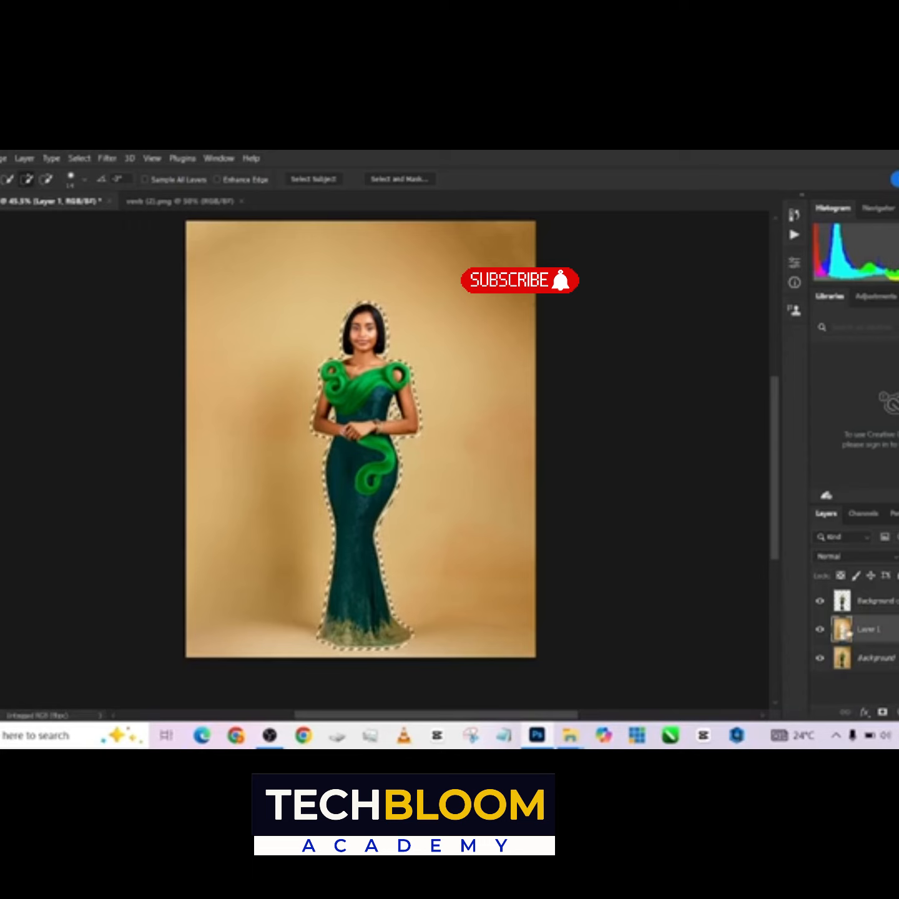
Fill the expanded selection on Layer 1 with Content-Aware, using color adaptation, Normal mode and 100% opacity.
right_click(401, 204)
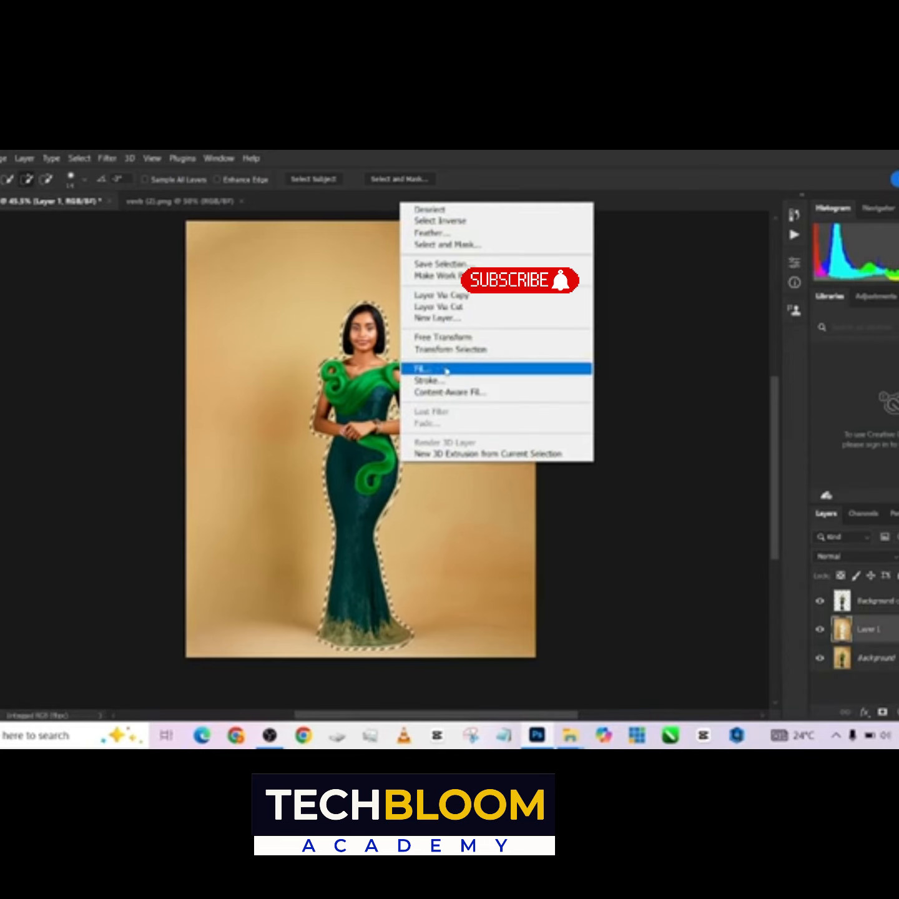
click(427, 369)
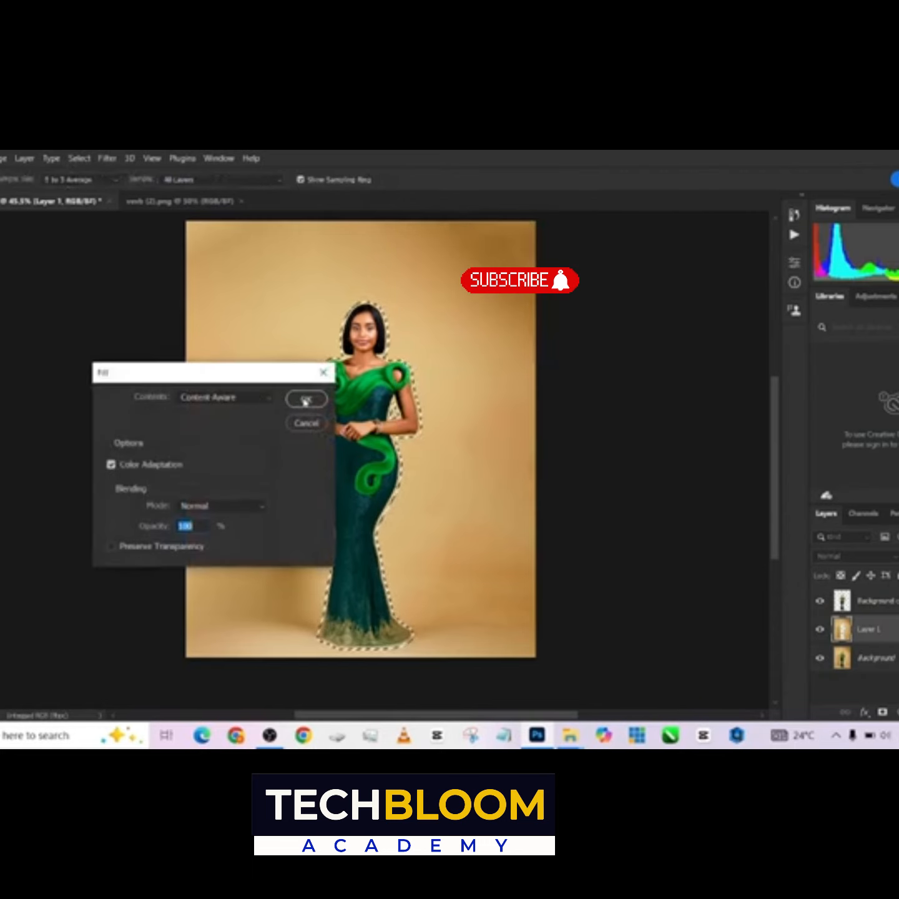
click(305, 401)
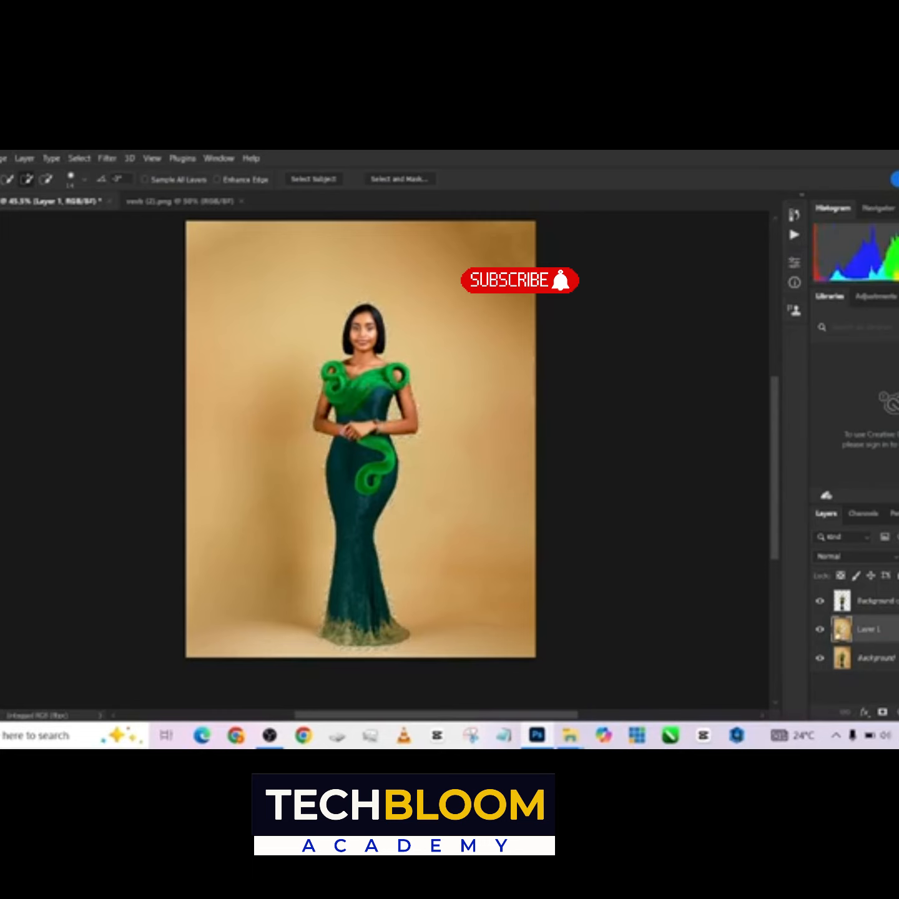
Check the filled backdrop and the cut-out woman by toggling layer visibility, and look at the painted backdrop image.
click(820, 629)
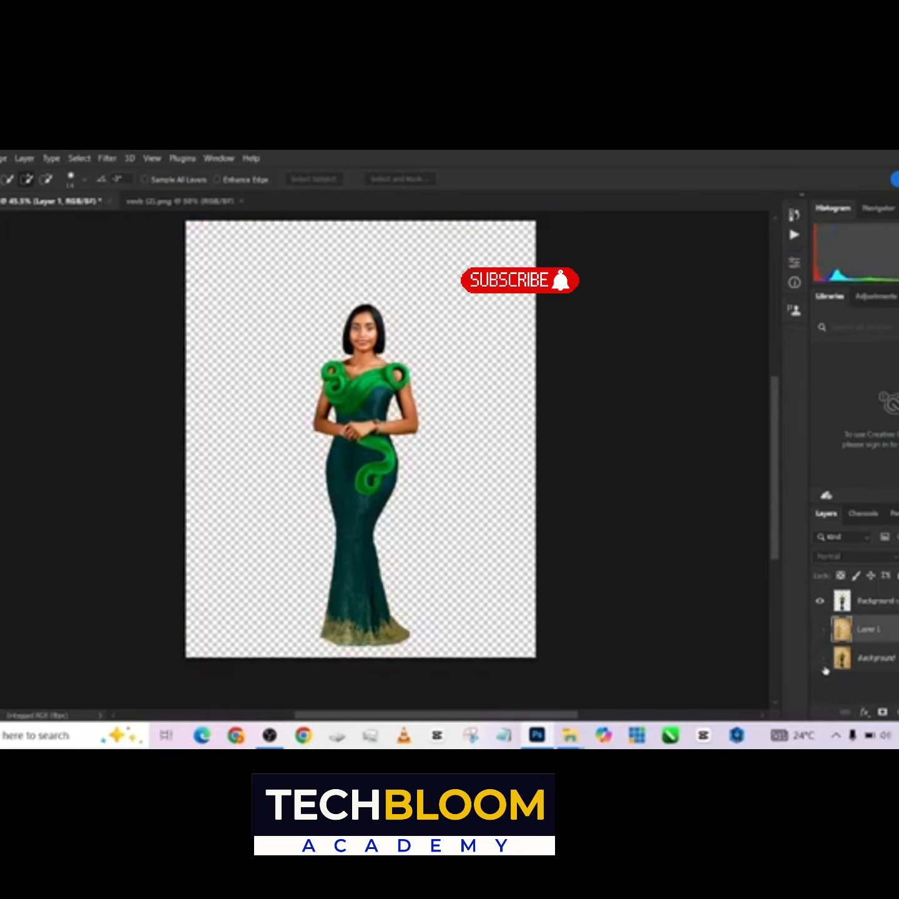
click(819, 658)
click(822, 601)
click(819, 629)
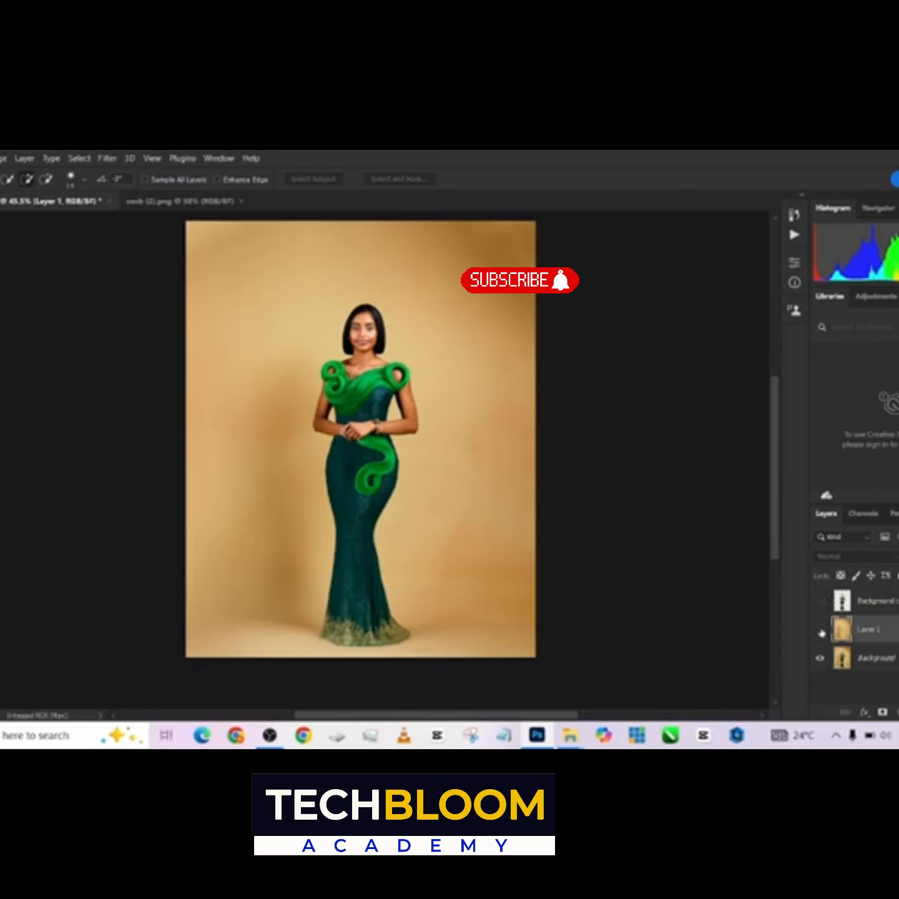
click(820, 659)
click(821, 659)
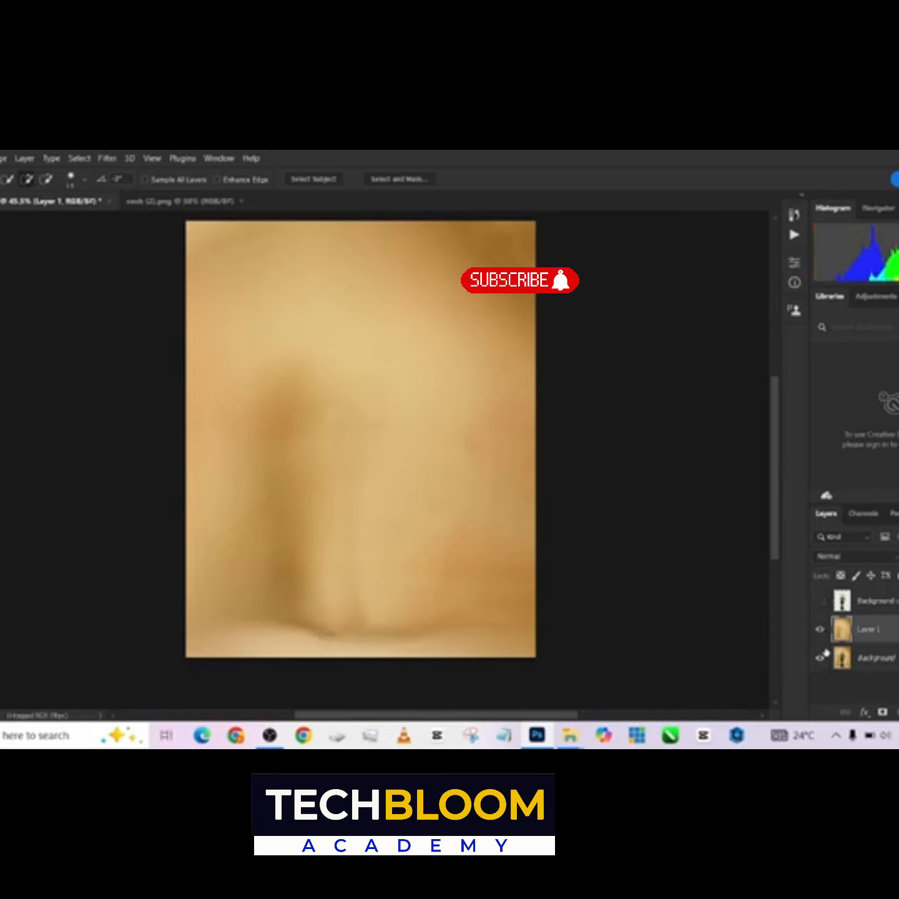
click(822, 601)
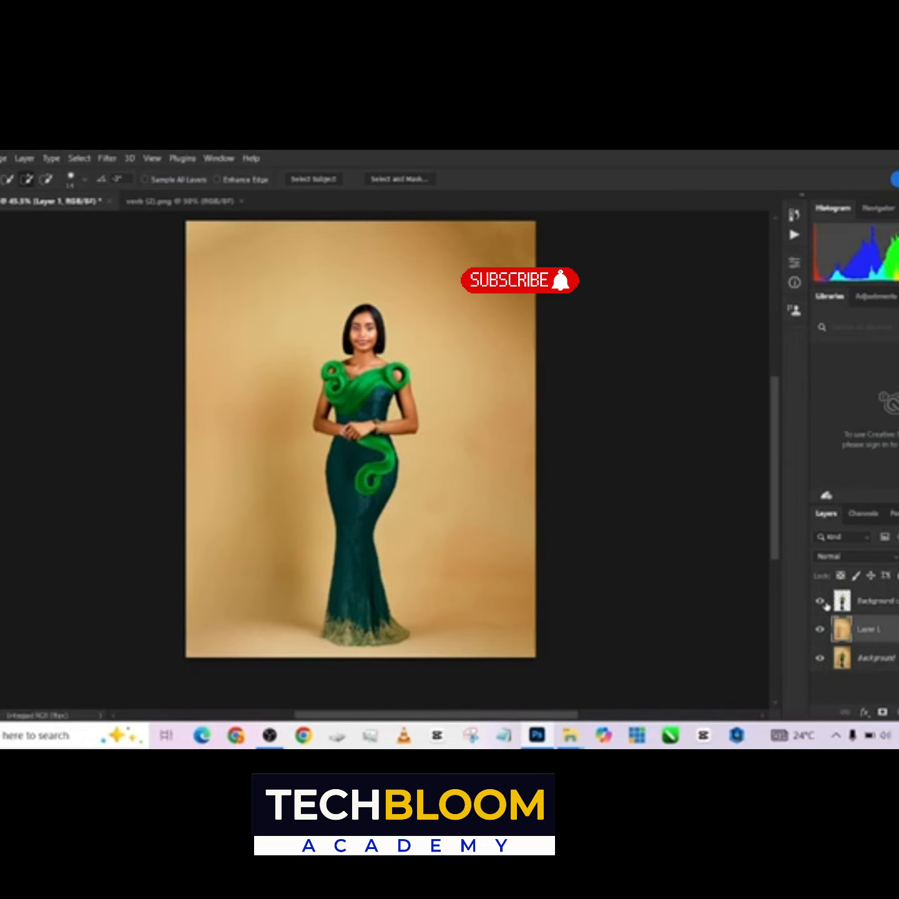
key(ctrl+plus)
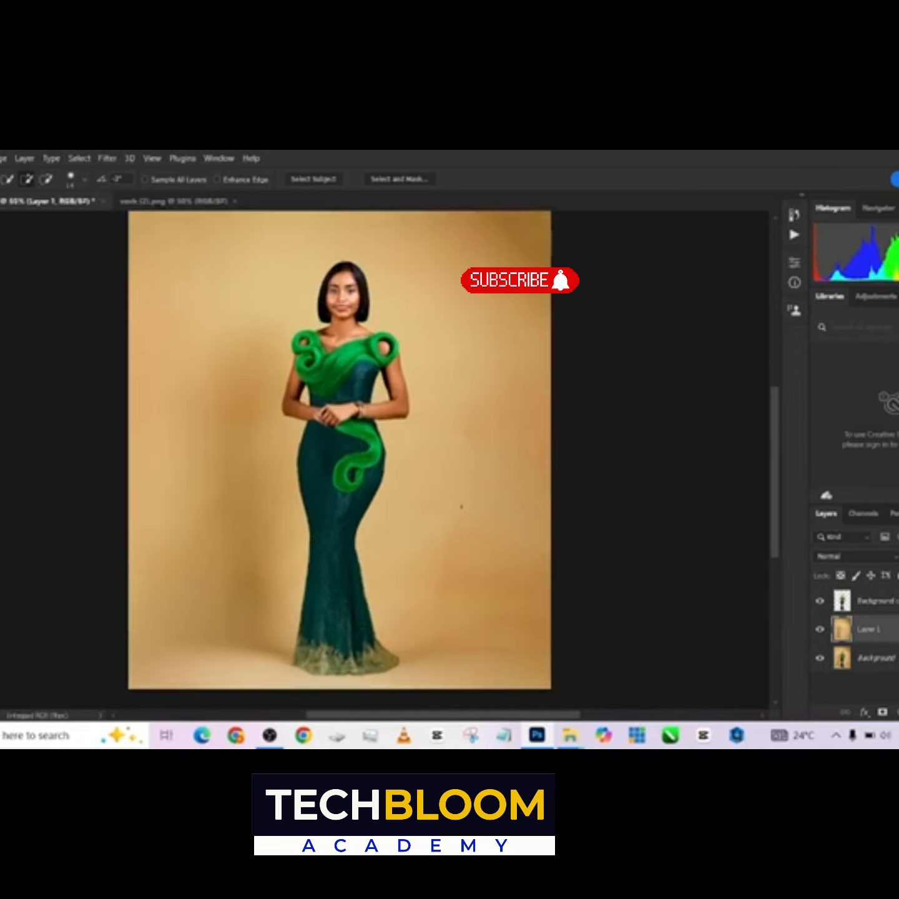
scroll(461, 505, down, 1)
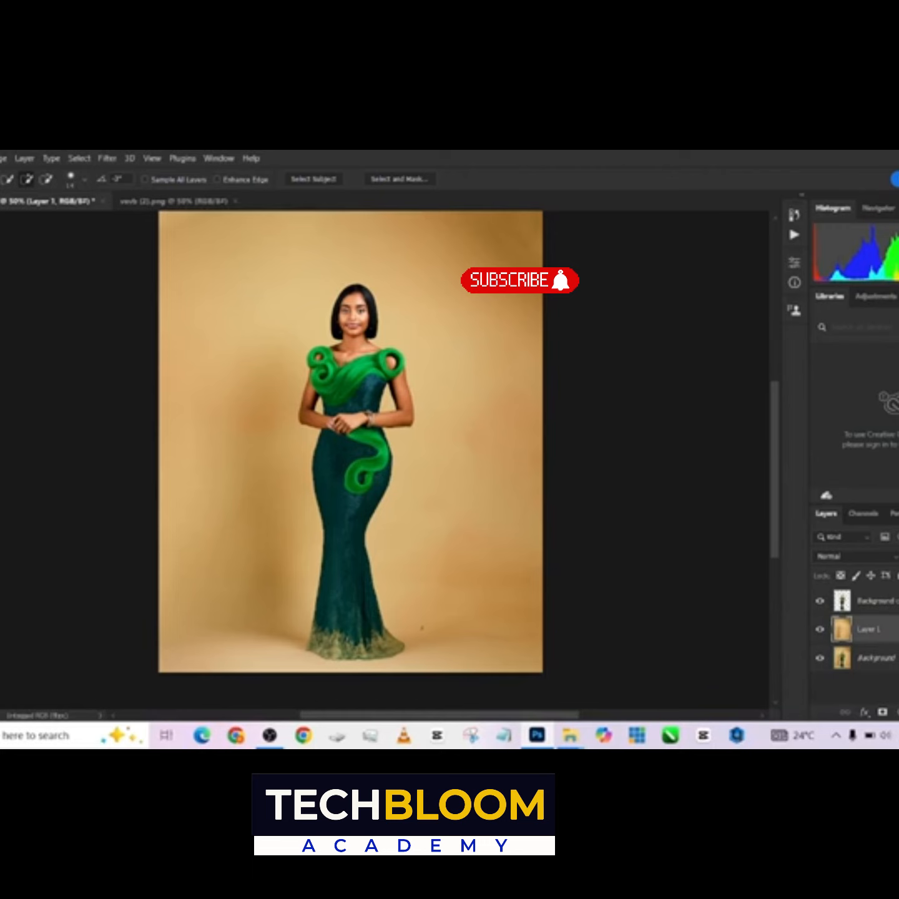
click(151, 205)
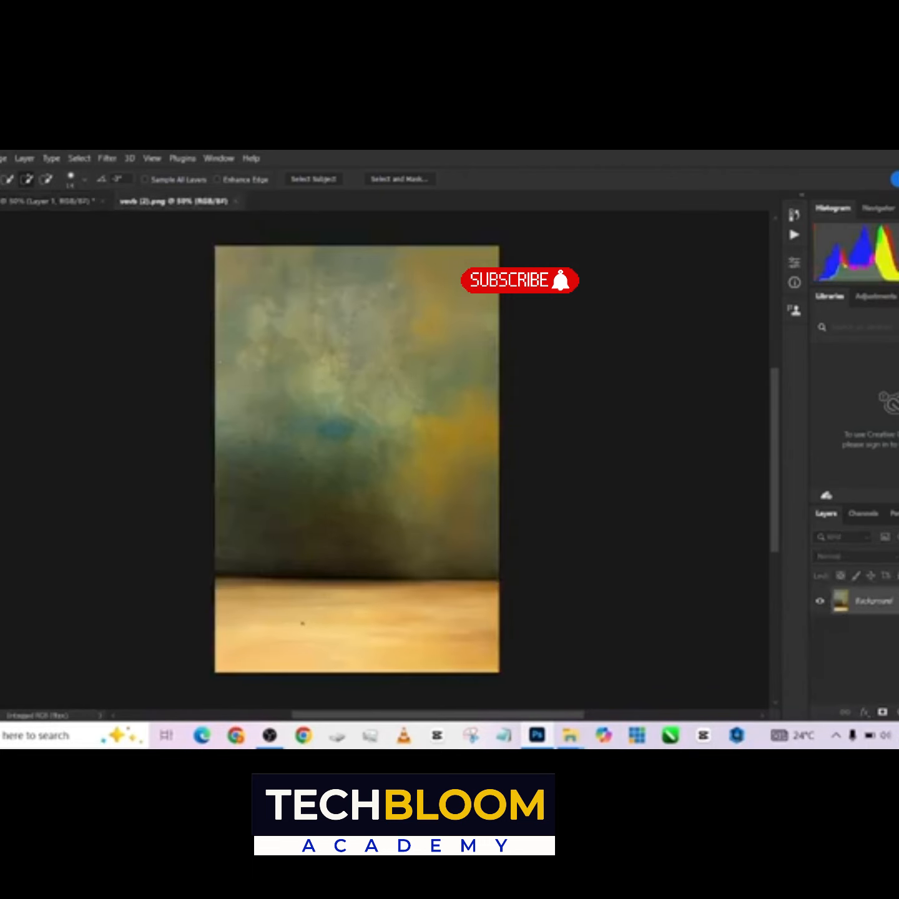
click(9, 204)
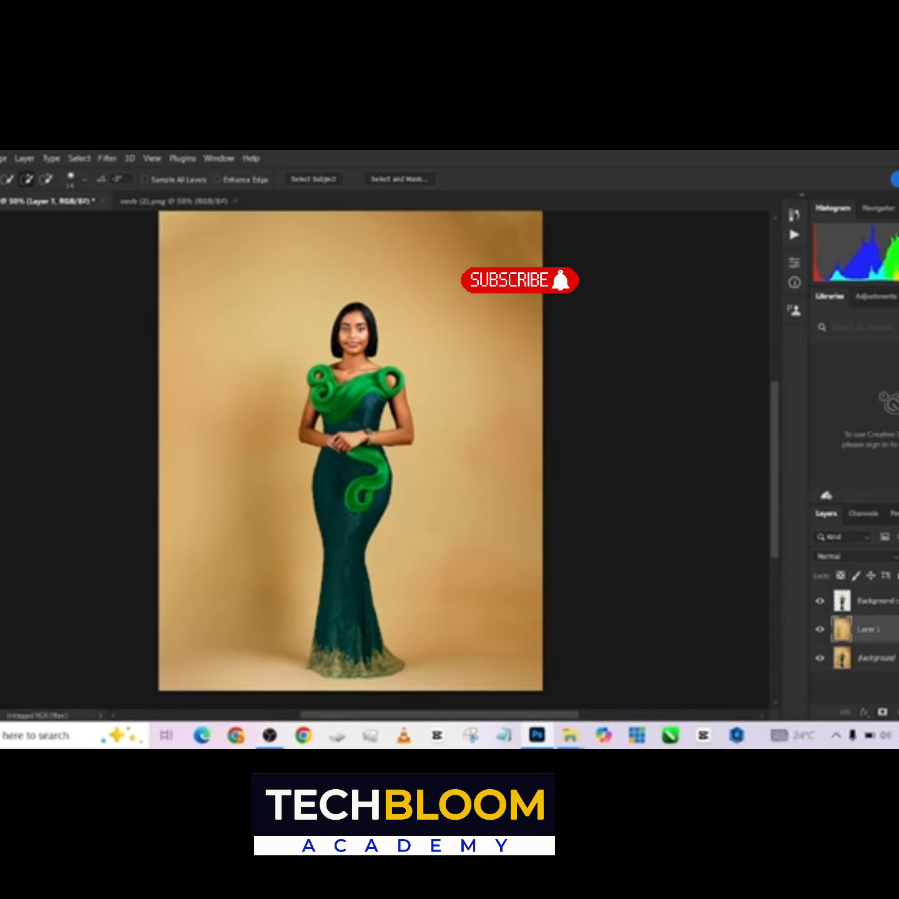
Extend the painted backdrop image vevb (2).png with a content-aware crop at a 4:5 ratio, widening the sides and adding a little height.
click(874, 600)
key(v)
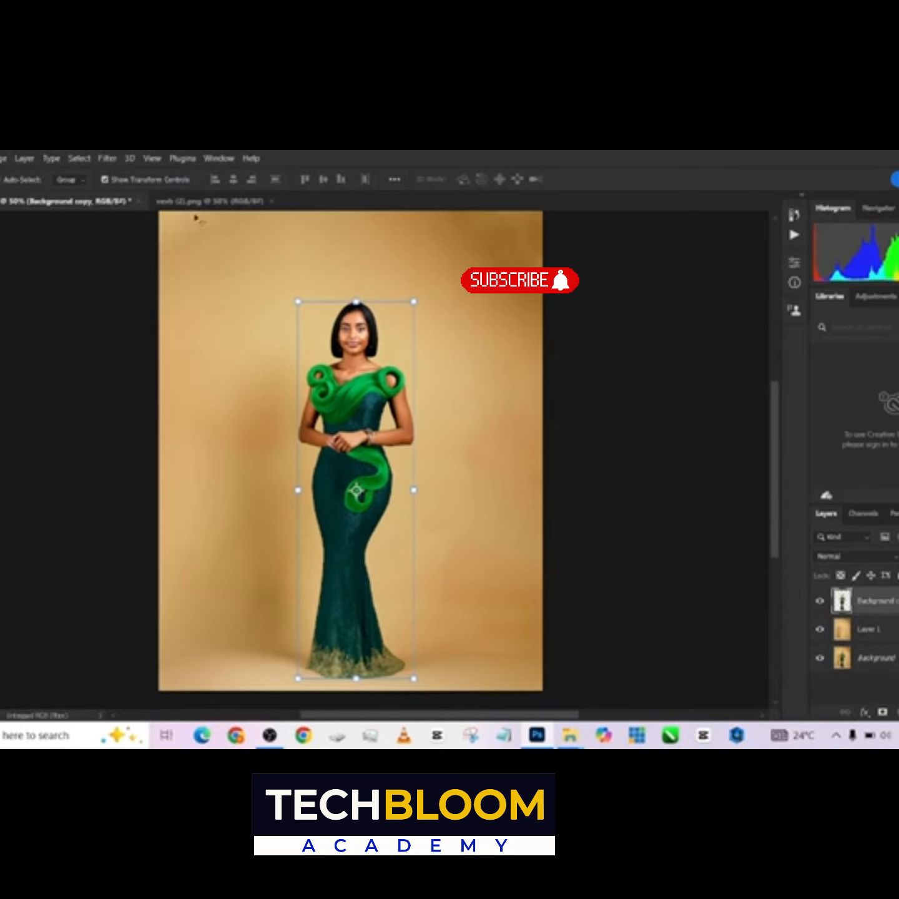
click(867, 630)
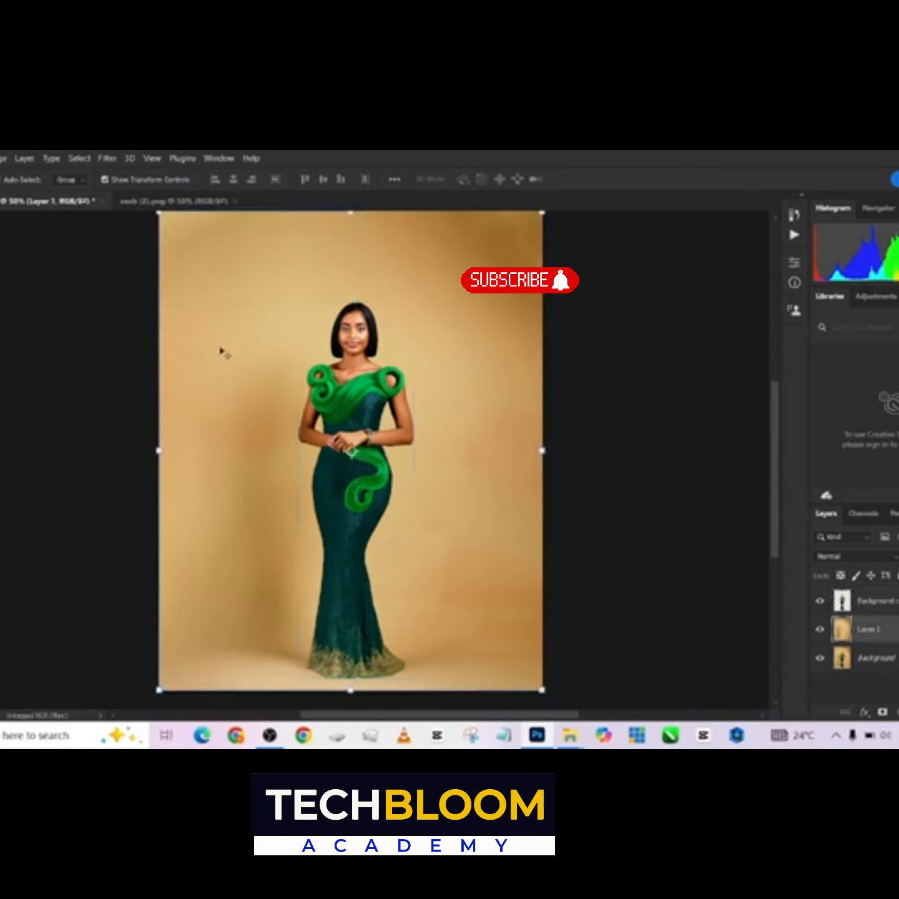
click(178, 201)
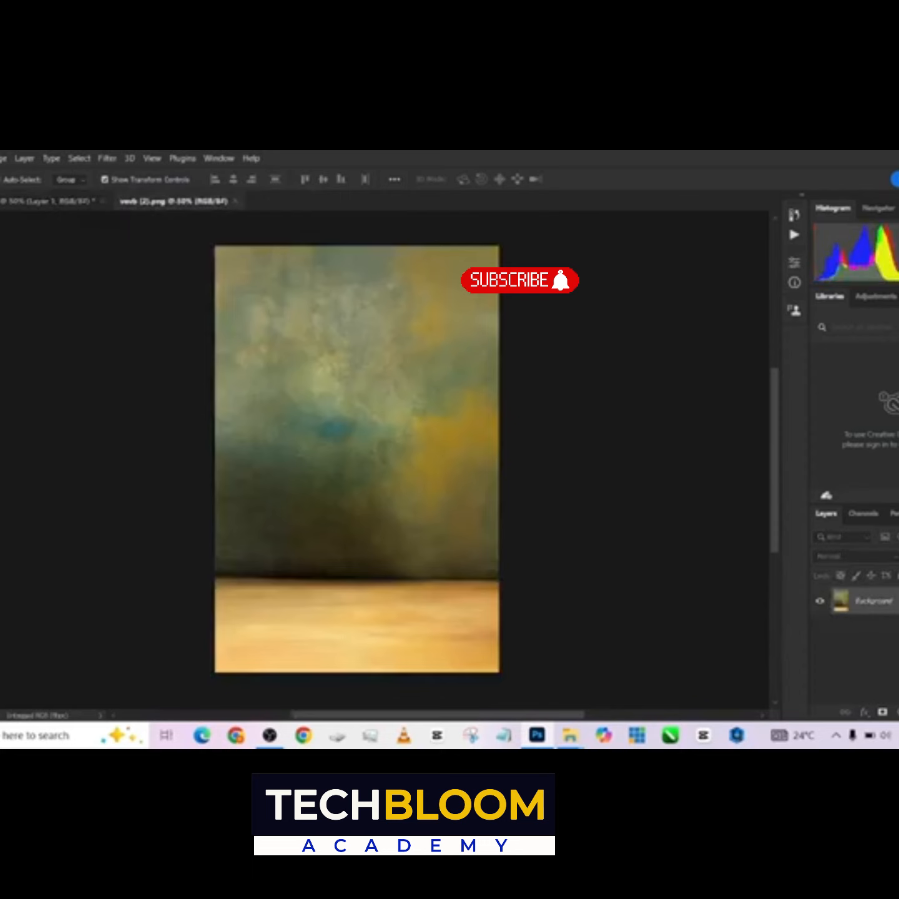
key(c)
drag(355, 283, 357, 237)
drag(350, 656, 357, 673)
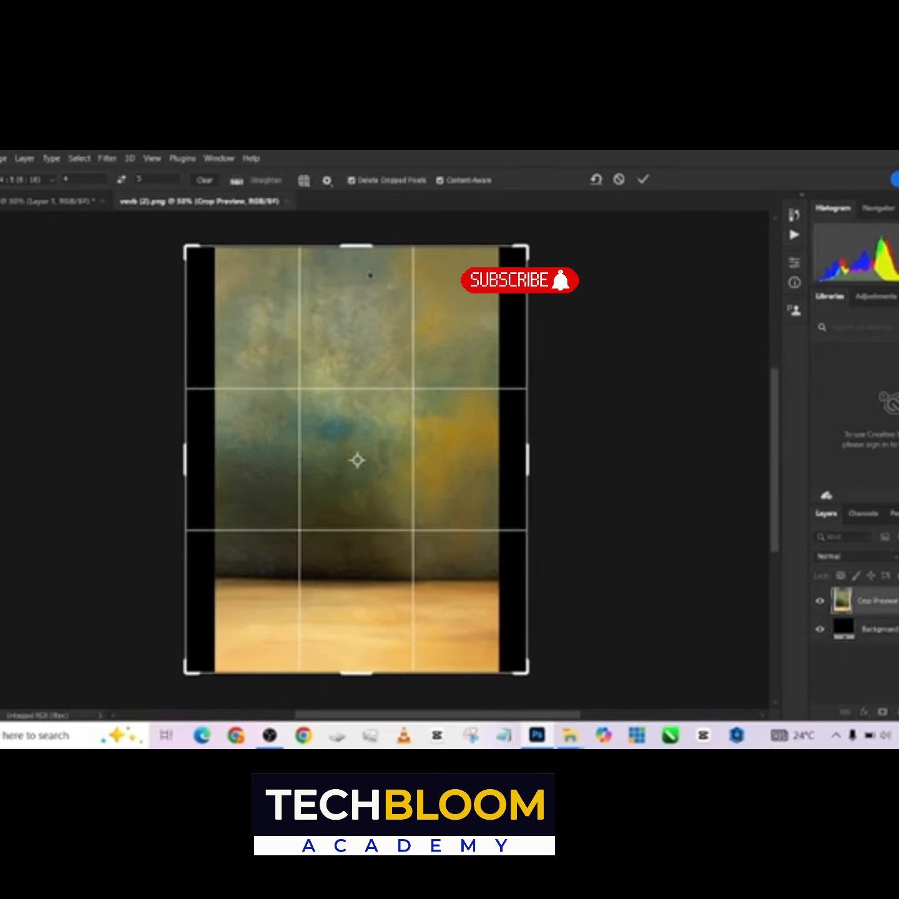
drag(357, 245, 358, 235)
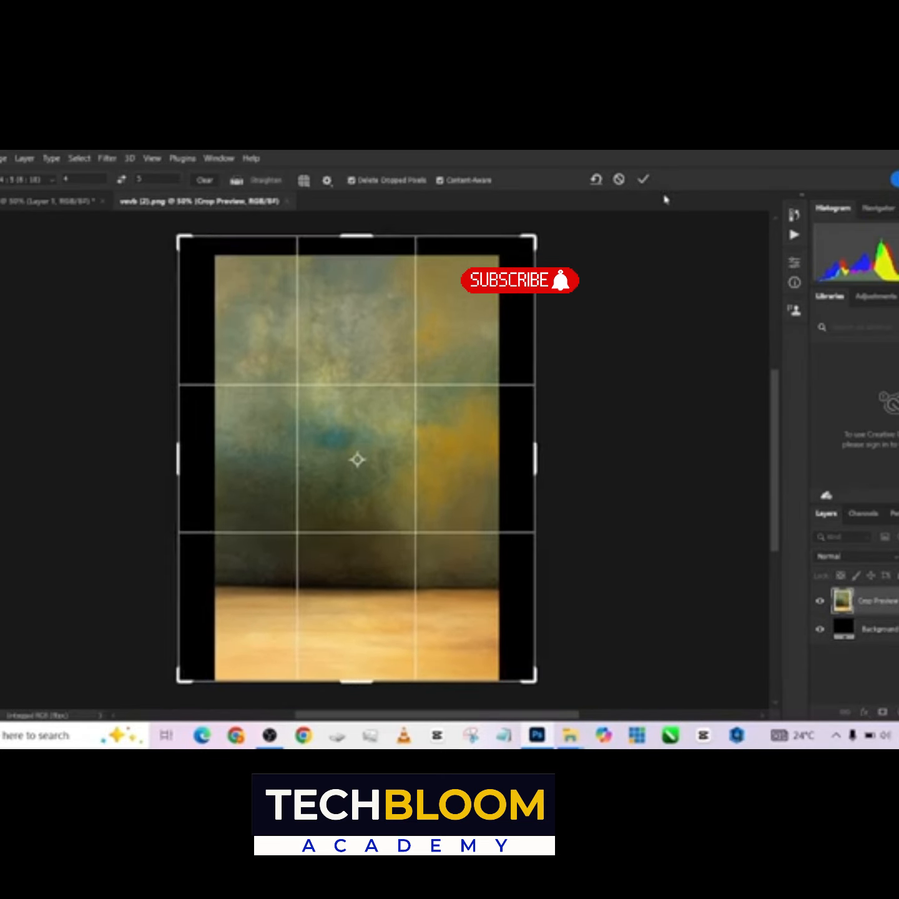
click(646, 181)
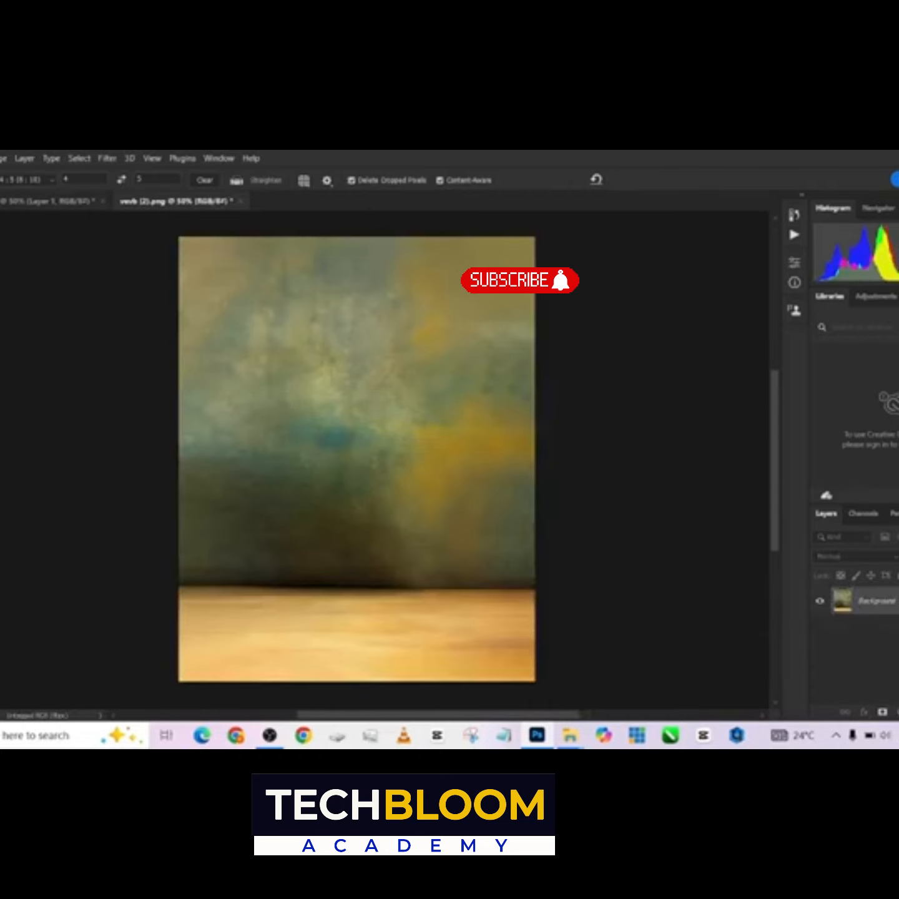
Copy the extended painted backdrop into the portrait document between the cut-out woman and Layer 1, aligned with the canvas's lower edge.
key(v)
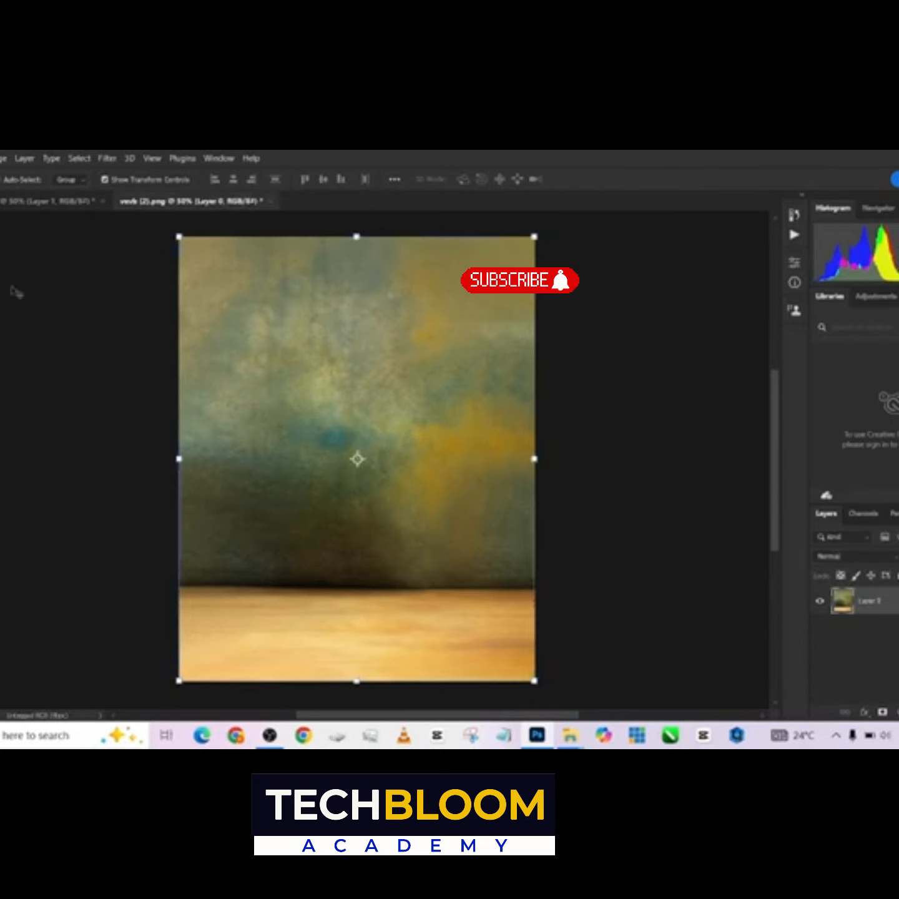
drag(268, 415, 313, 425)
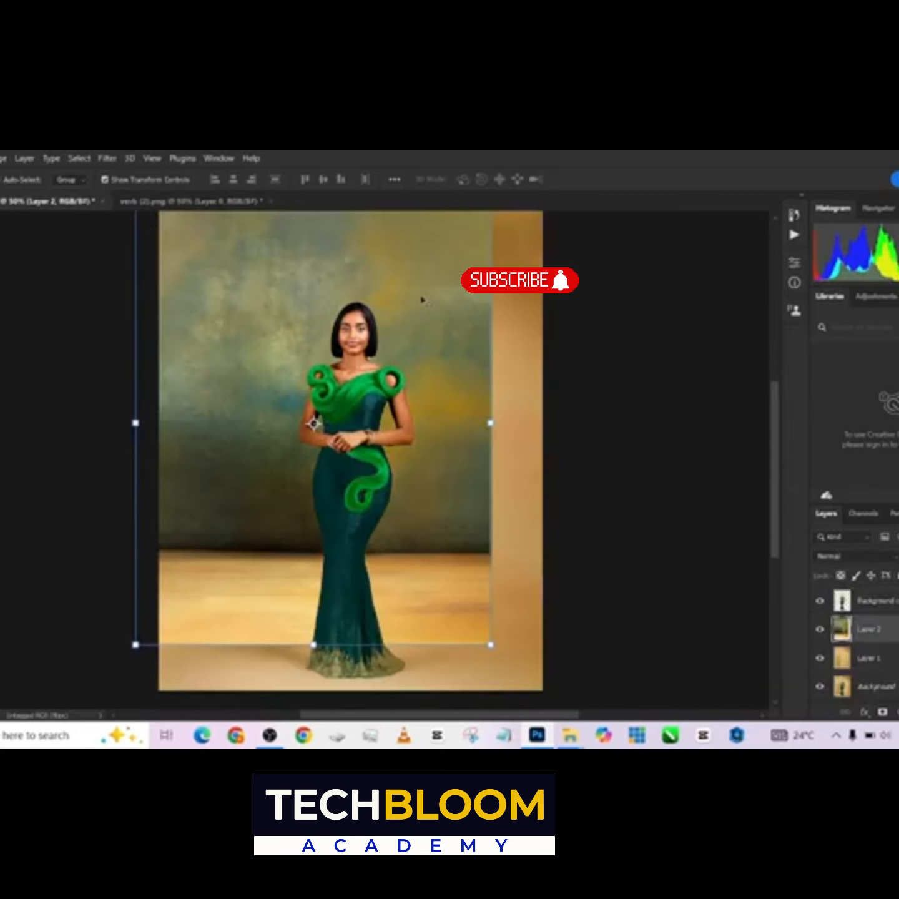
drag(423, 300, 461, 354)
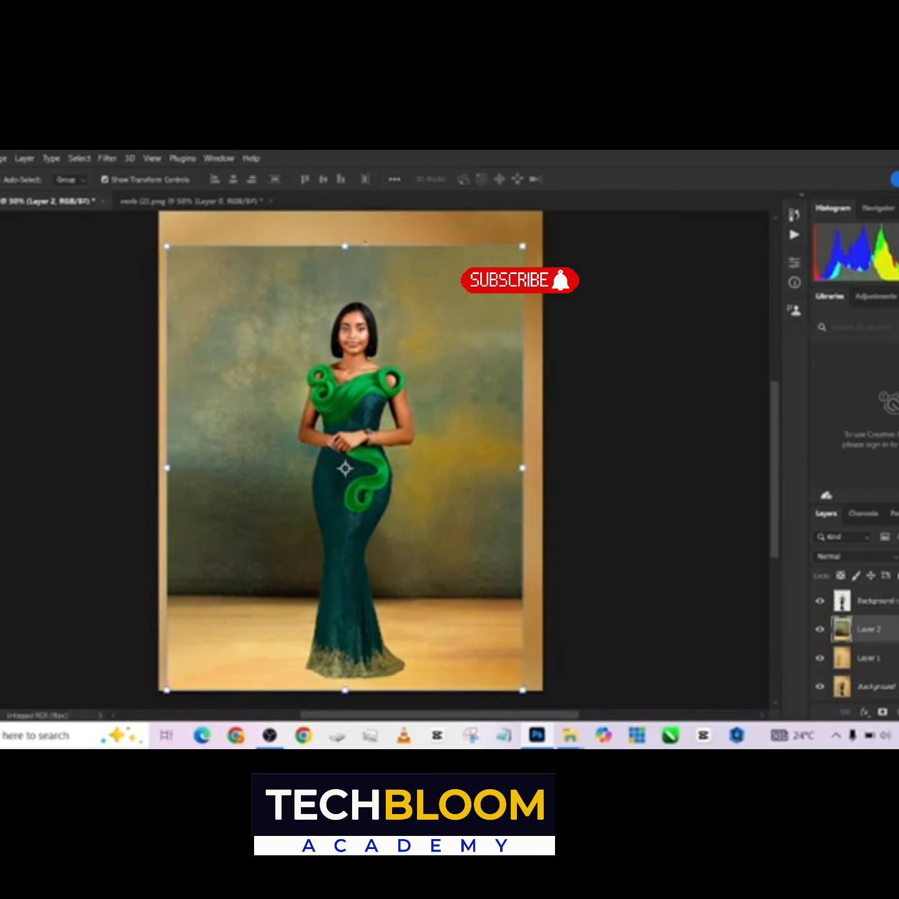
Scale the painted backdrop layer to about 125% and position it so it covers the whole canvas, with the floor under the woman's dress.
key(ctrl+t)
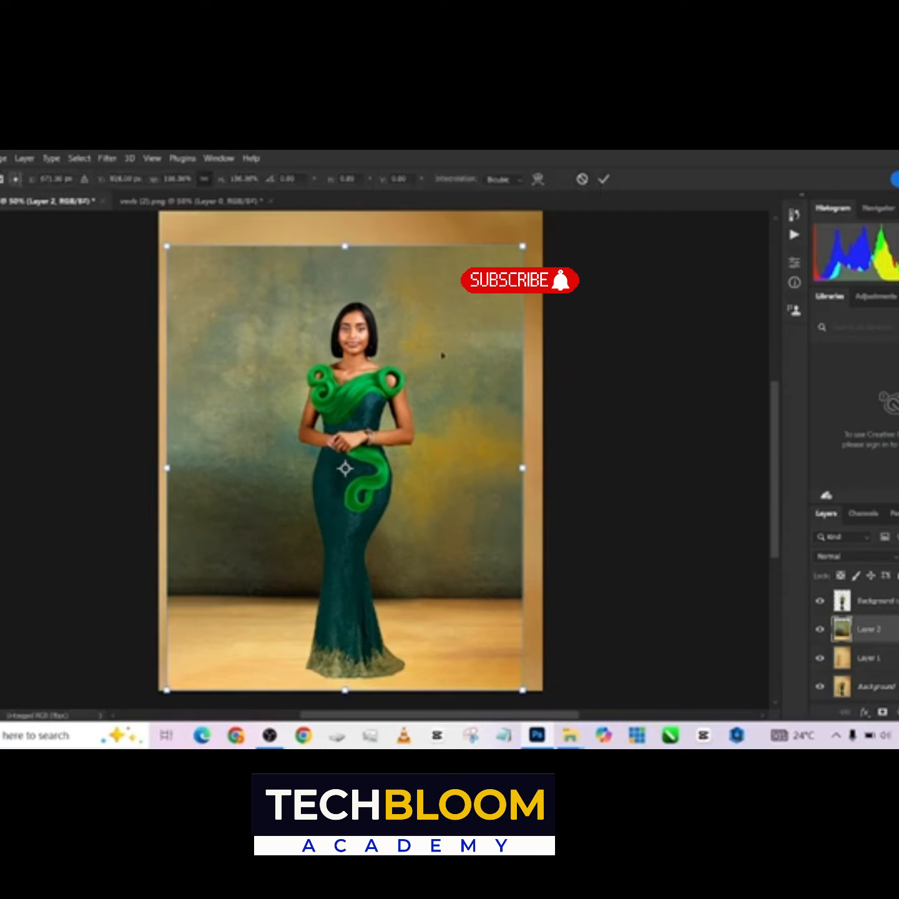
alt+click(353, 362)
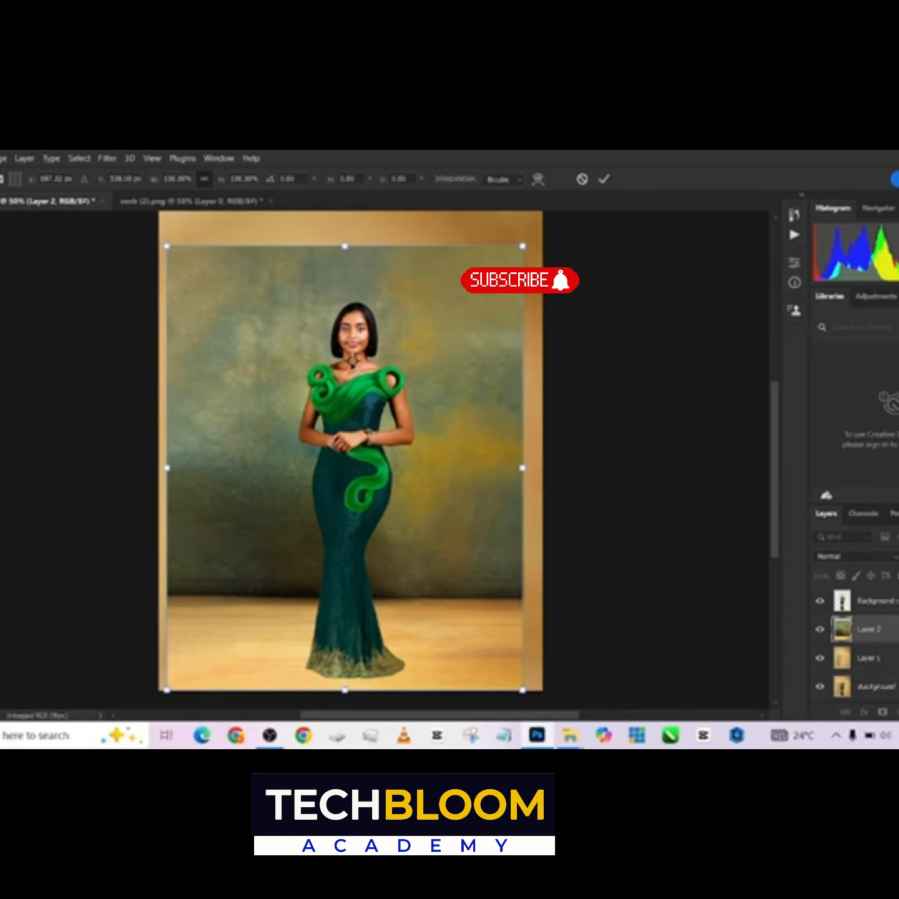
scroll(468, 293, down, 1)
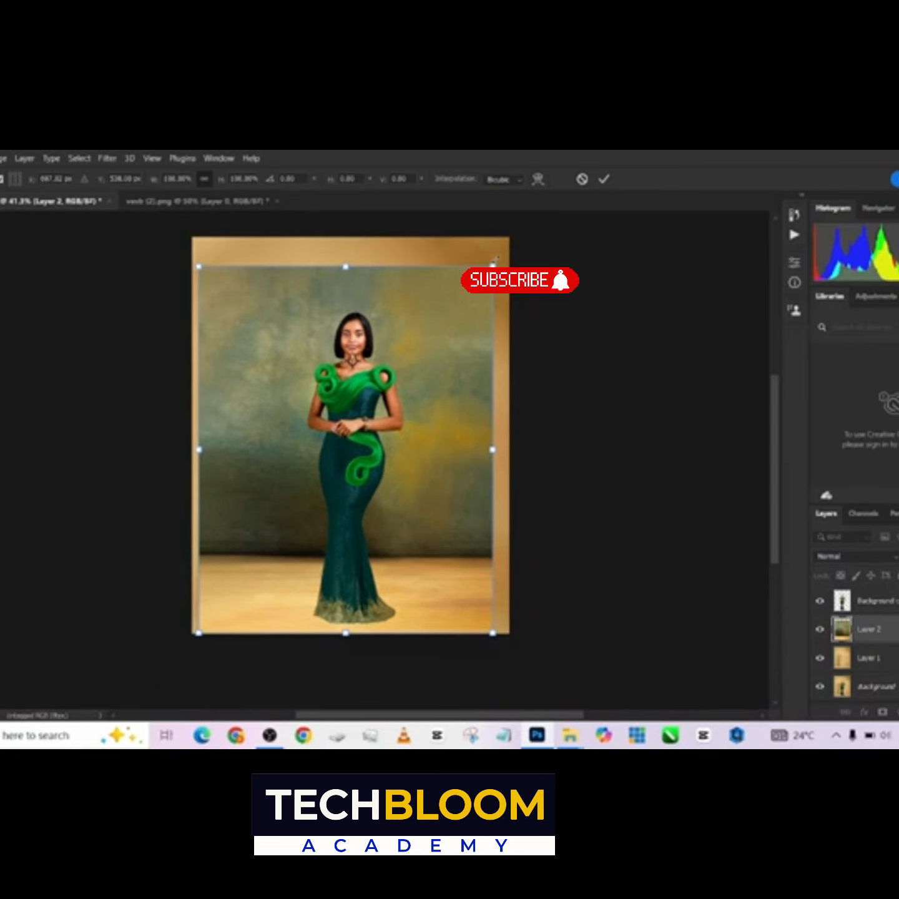
drag(493, 265, 528, 239)
drag(441, 516, 438, 481)
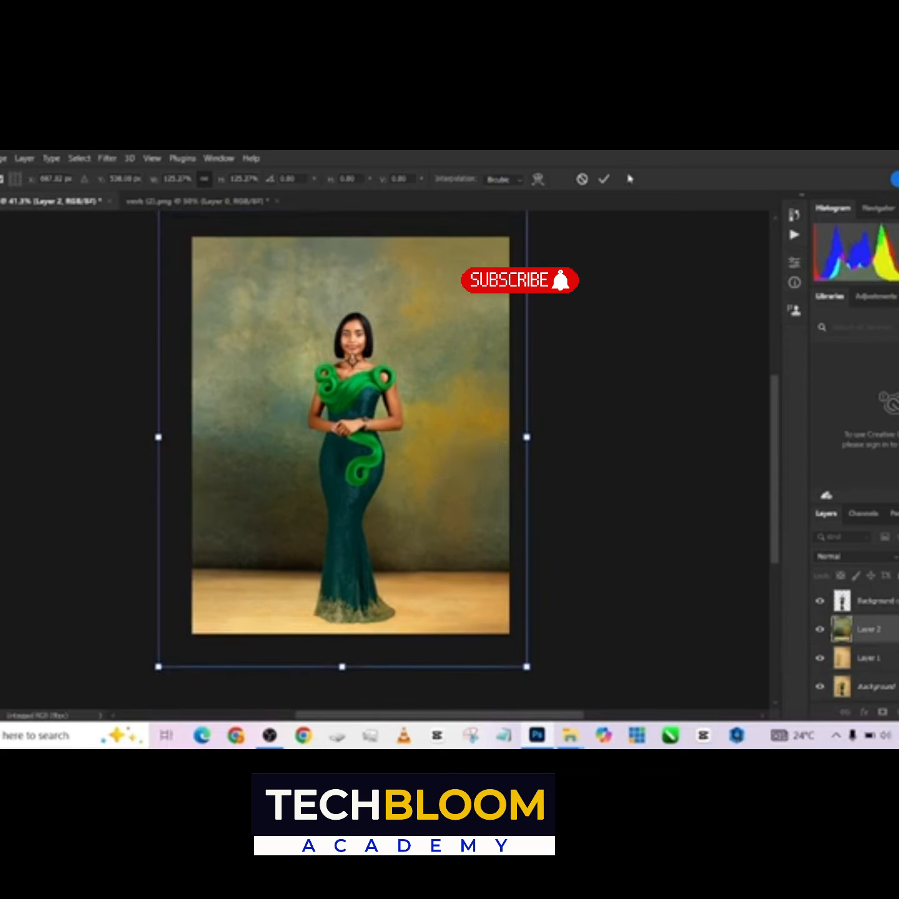
click(604, 179)
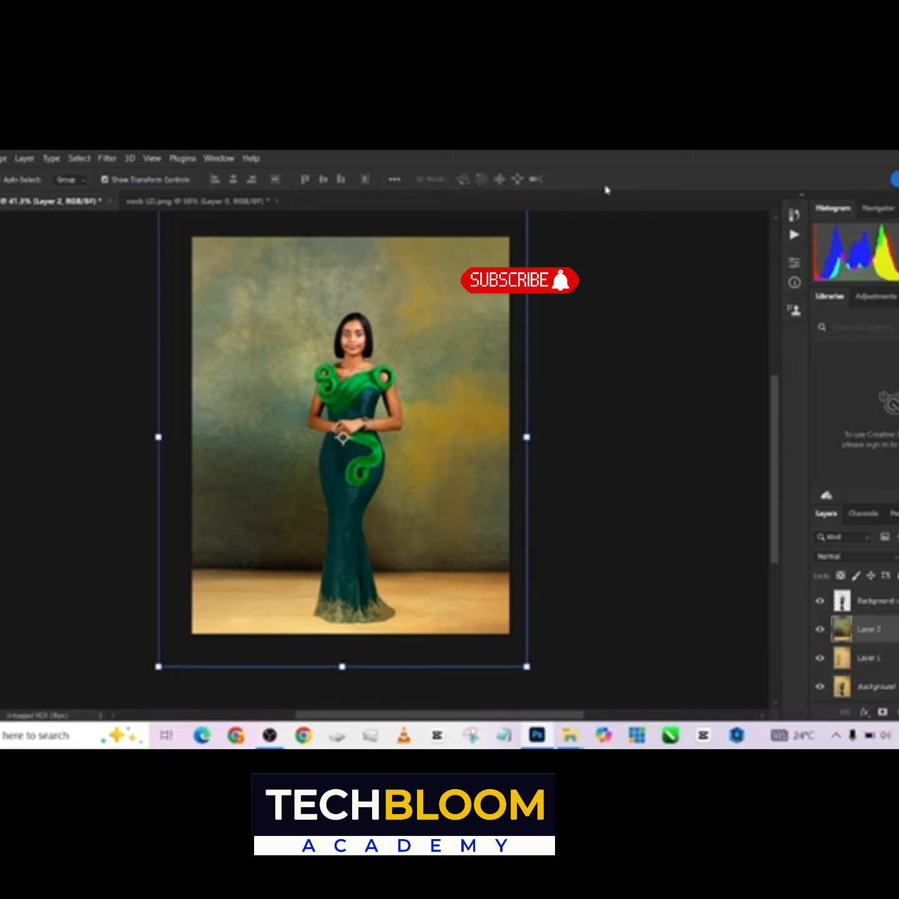
Compare the portrait with and without the painted backdrop by toggling the visibility of Layer 2.
click(820, 629)
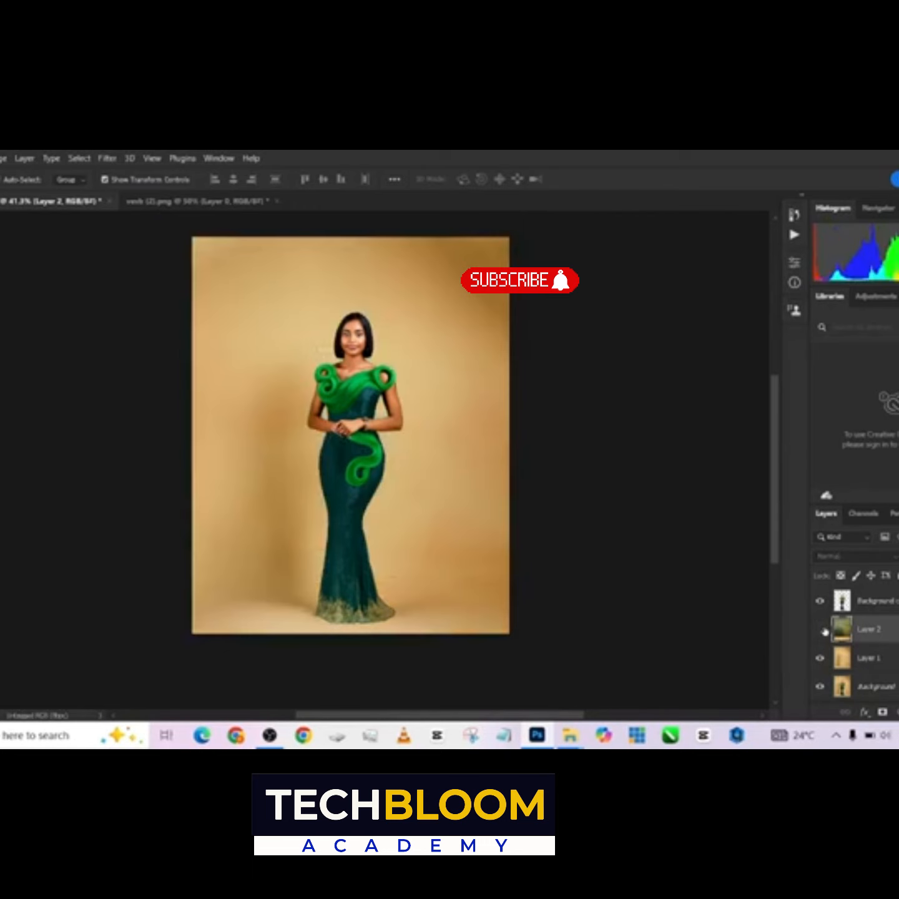
click(820, 630)
click(821, 629)
click(820, 629)
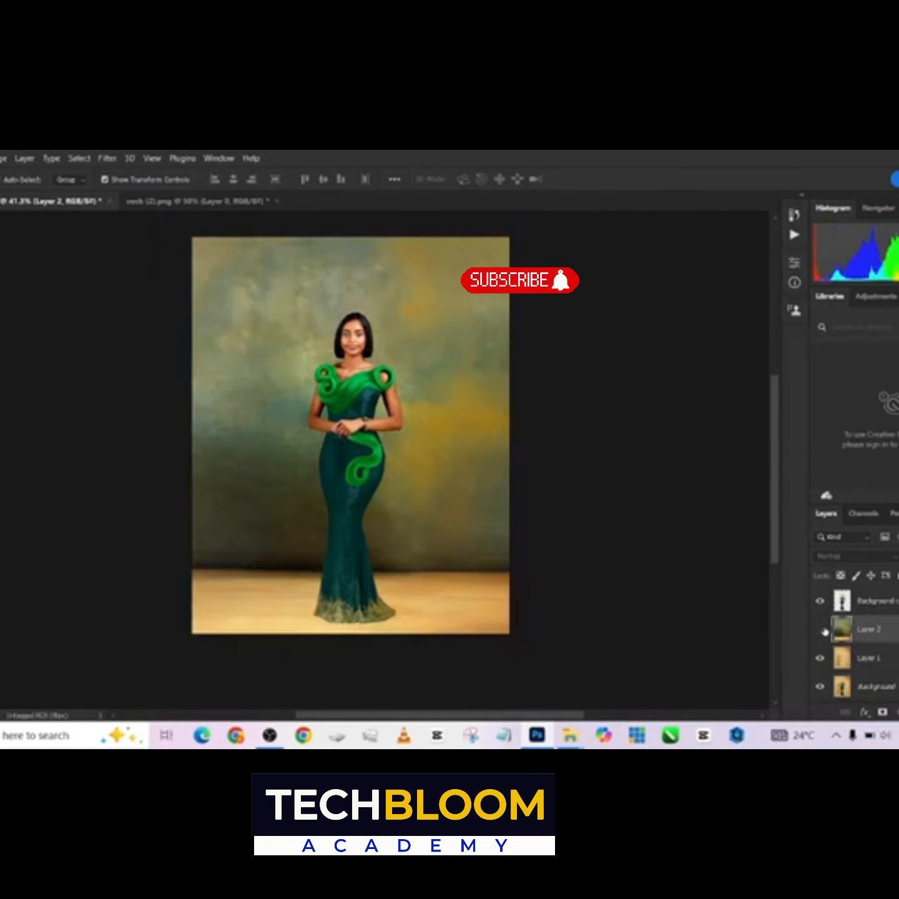
click(822, 630)
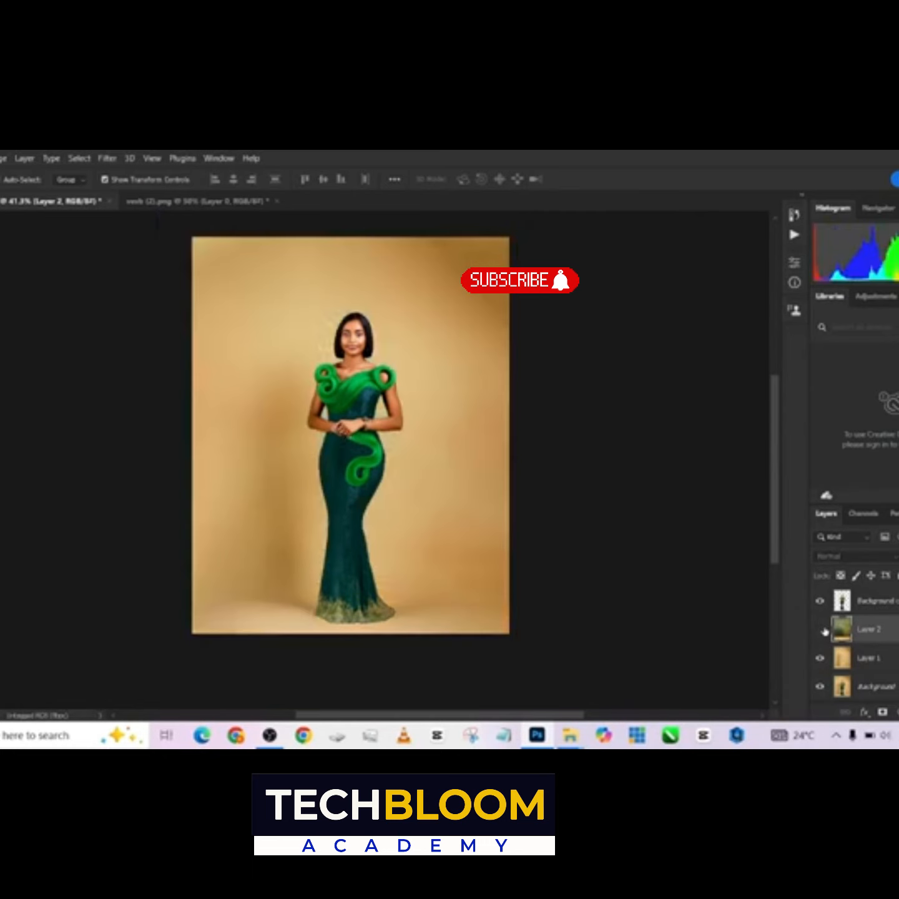
click(822, 630)
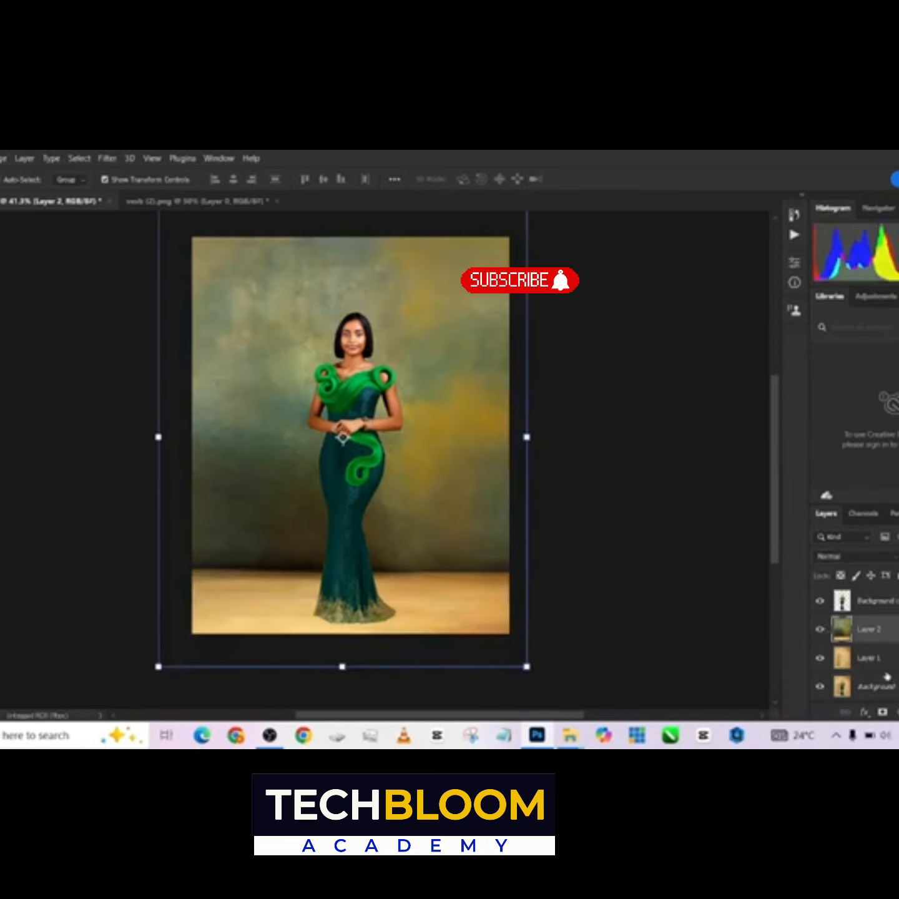
Duplicate the tan backdrop on Layer 1 and place the copy directly above the painted backdrop on Layer 2.
click(874, 658)
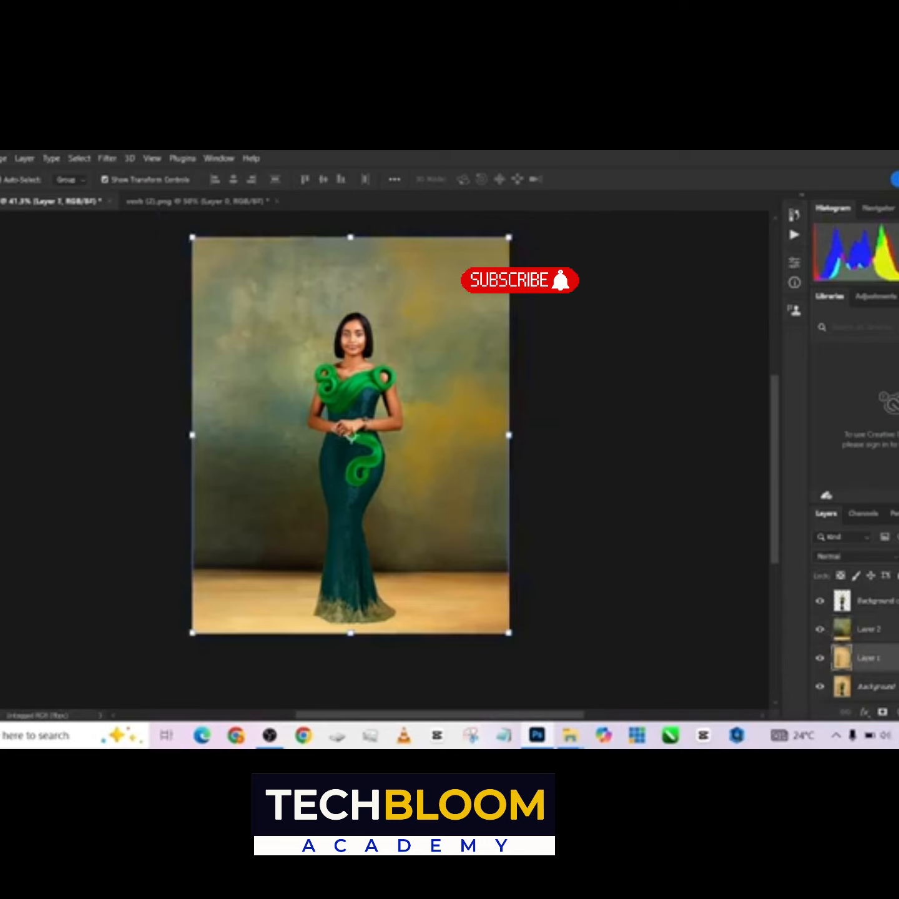
key(ctrl+j)
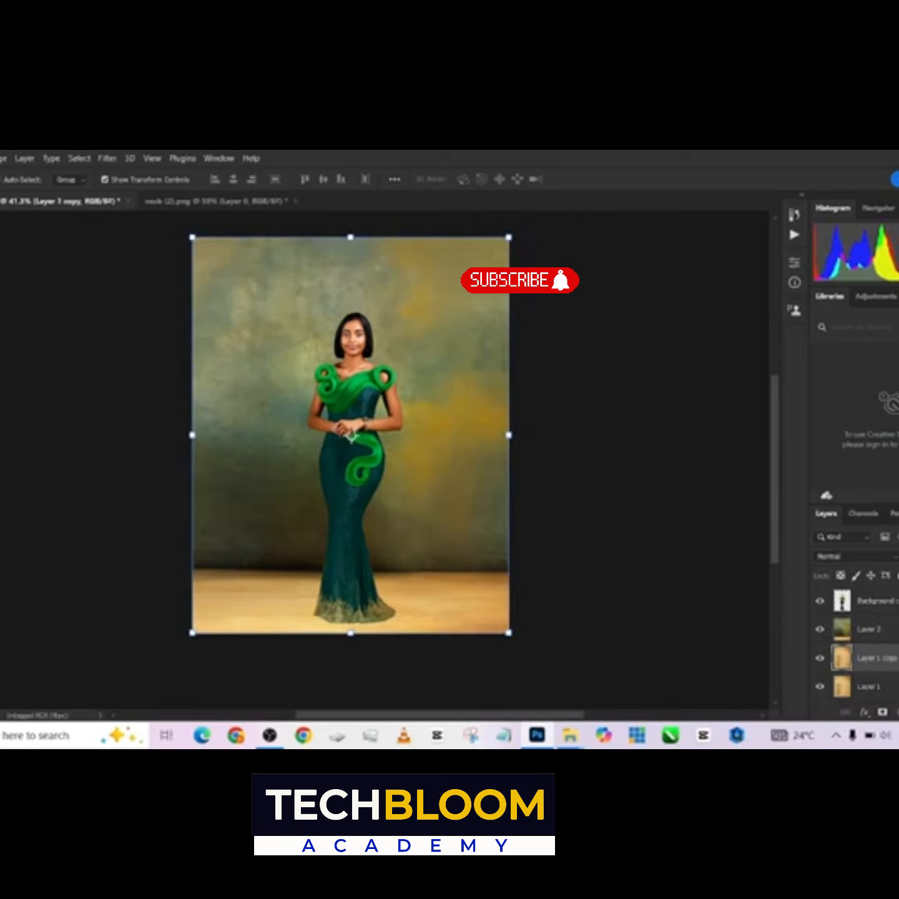
drag(880, 658, 880, 613)
Apply Hue/Saturation to the Layer 1 copy with saturation -100 and lightness -9.
key(ctrl+u)
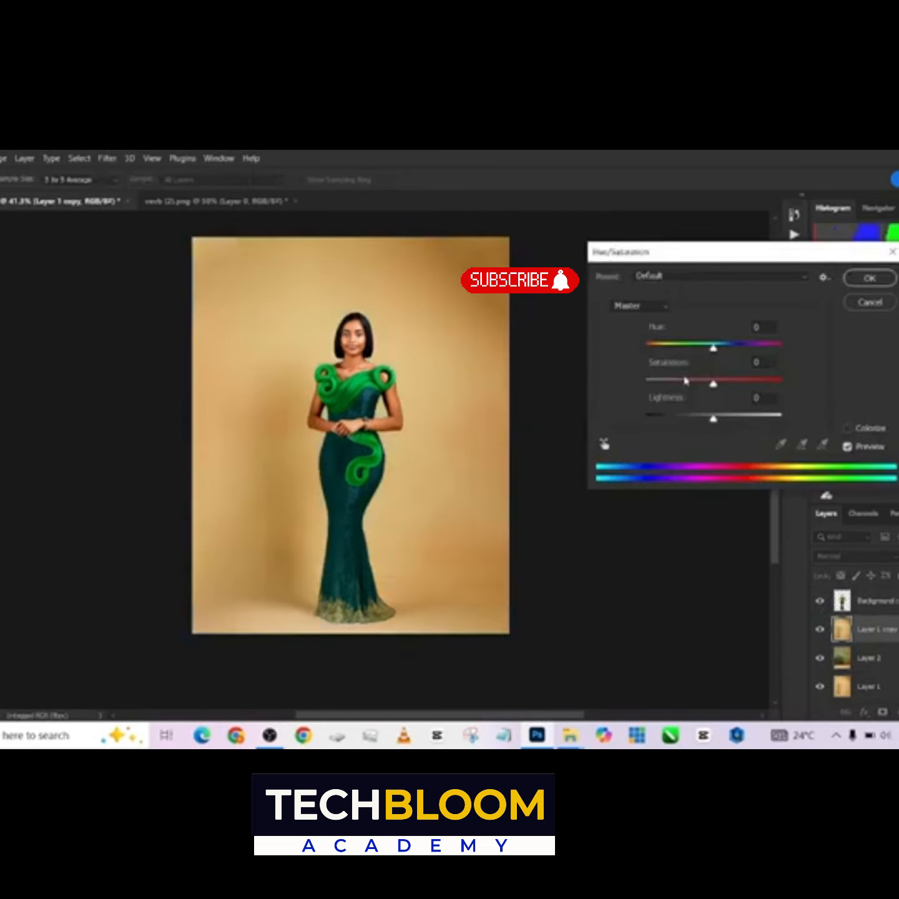
drag(684, 380, 602, 387)
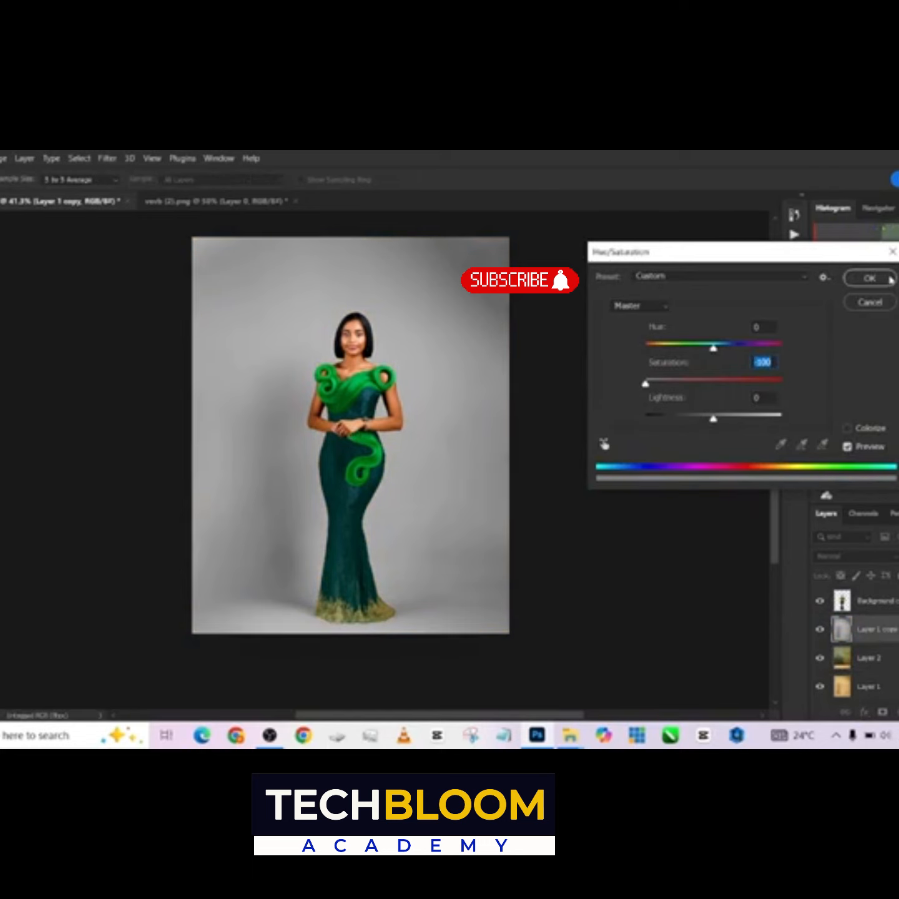
drag(712, 420, 708, 423)
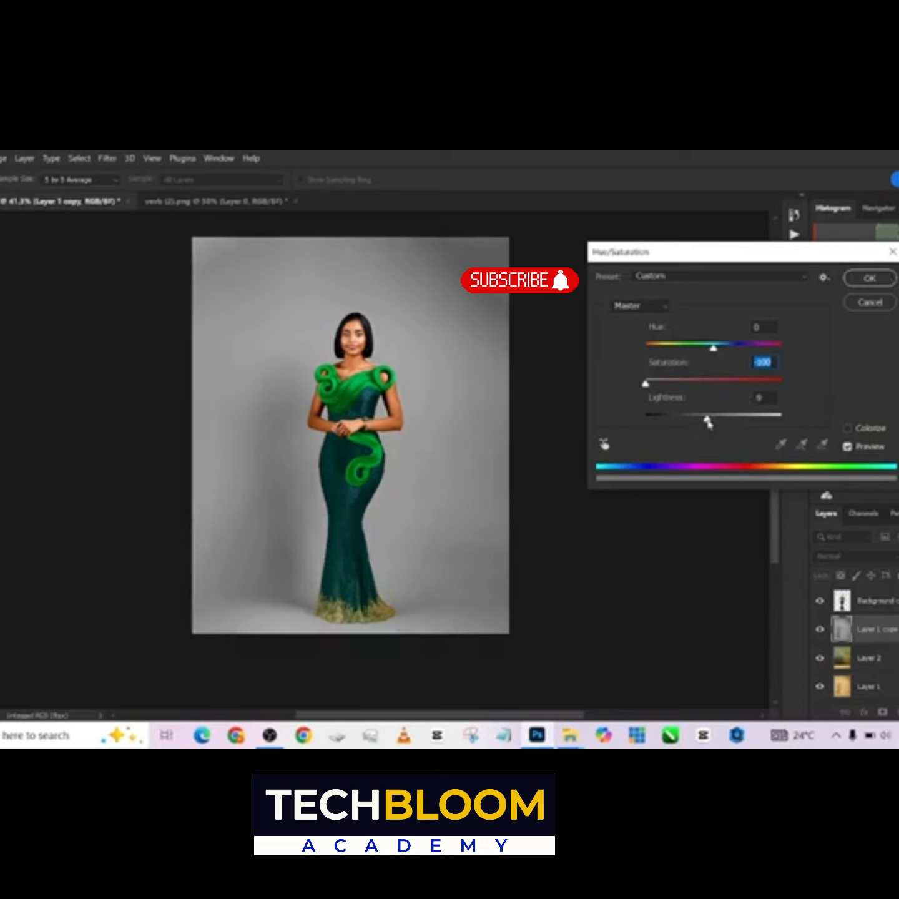
click(868, 282)
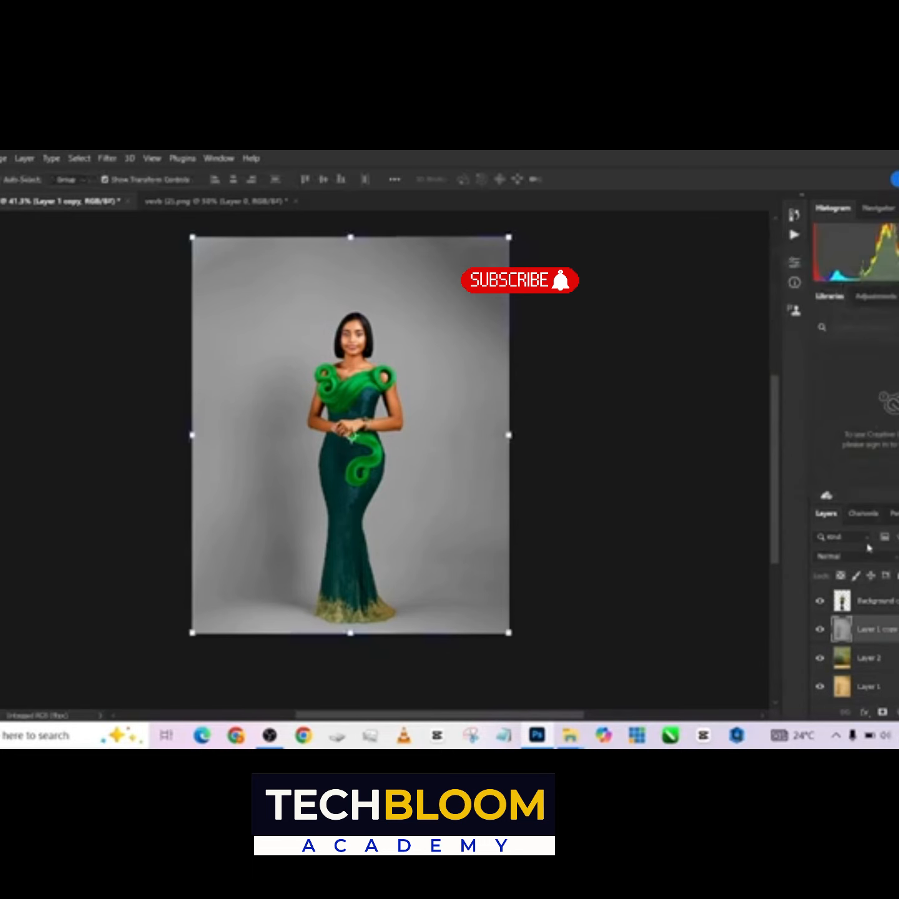
Blend the desaturated Layer 1 copy over the painted backdrop in Multiply mode at 70% opacity.
click(871, 556)
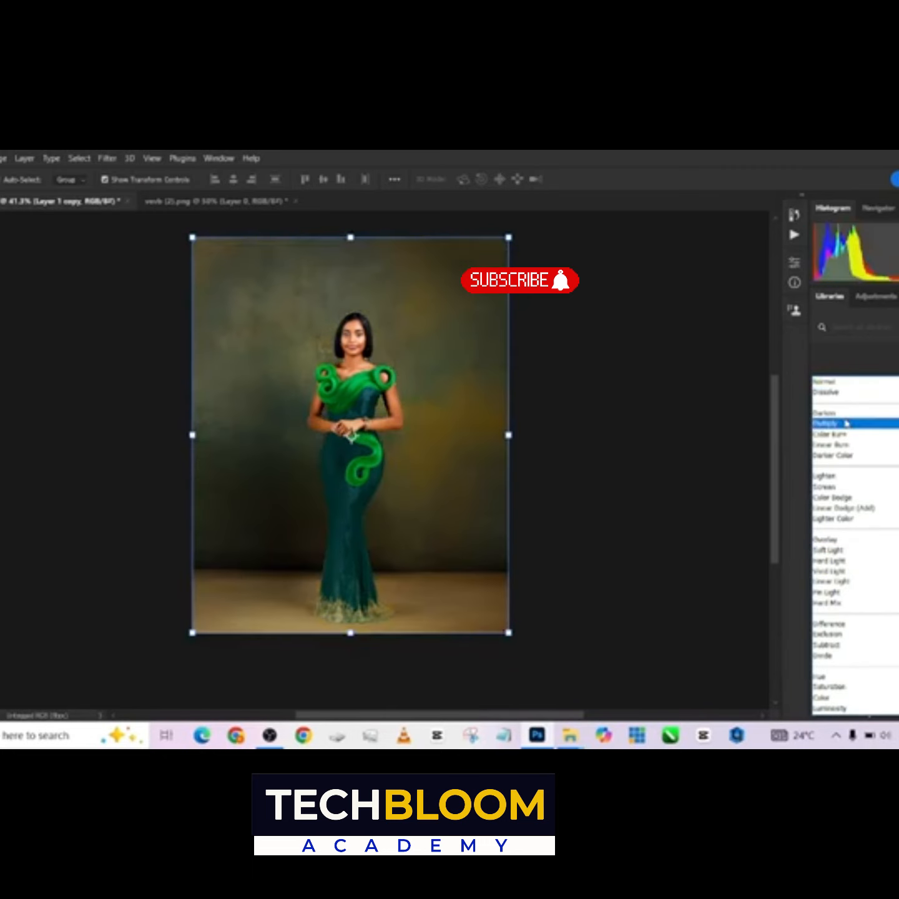
click(846, 424)
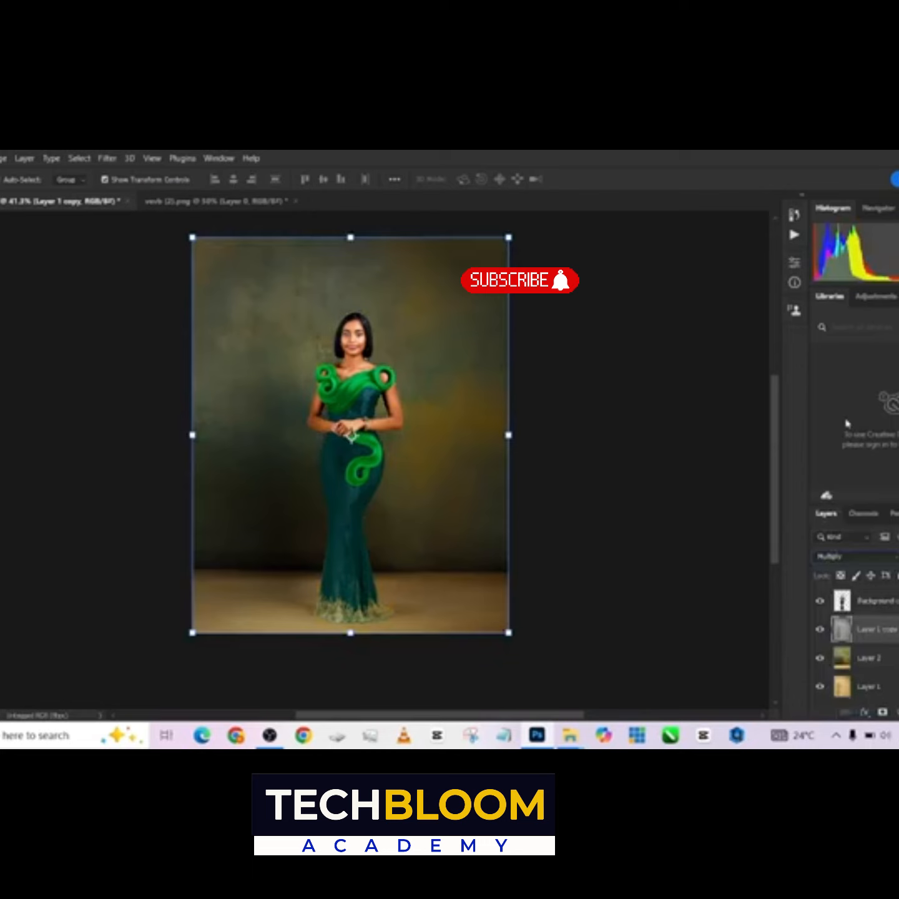
click(820, 629)
click(821, 630)
key(7)
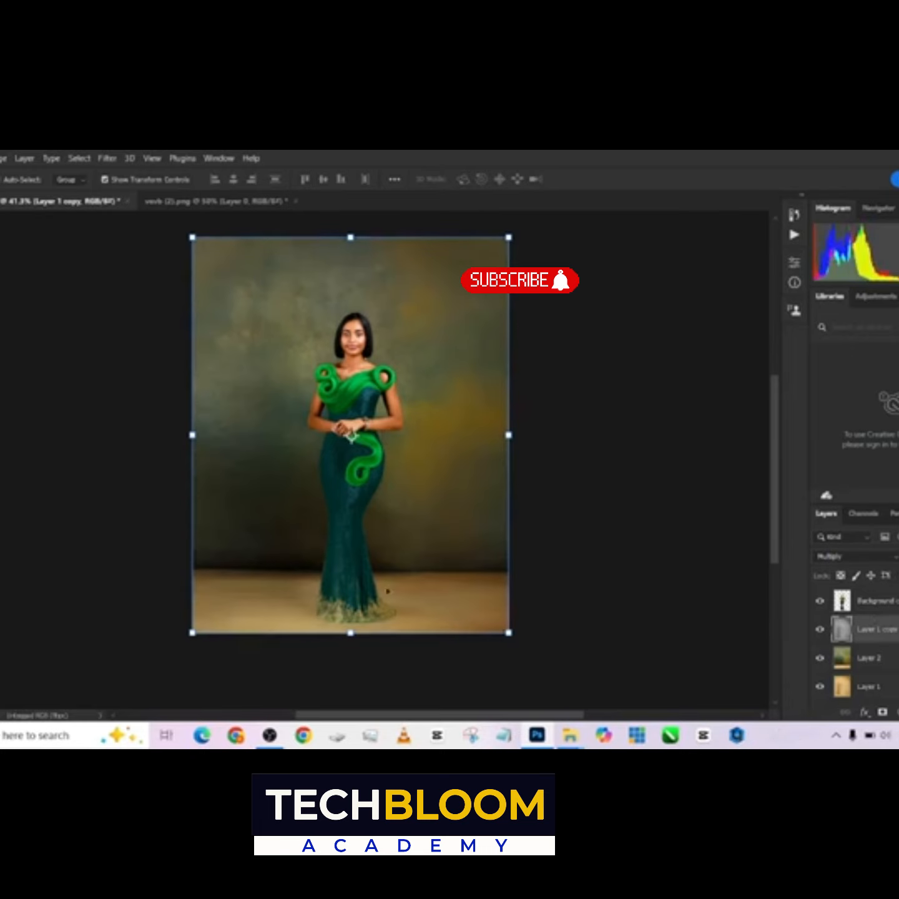
Add a Levels adjustment clipped to the Layer 1 copy and raise its black input level to about 97.
click(896, 712)
click(886, 528)
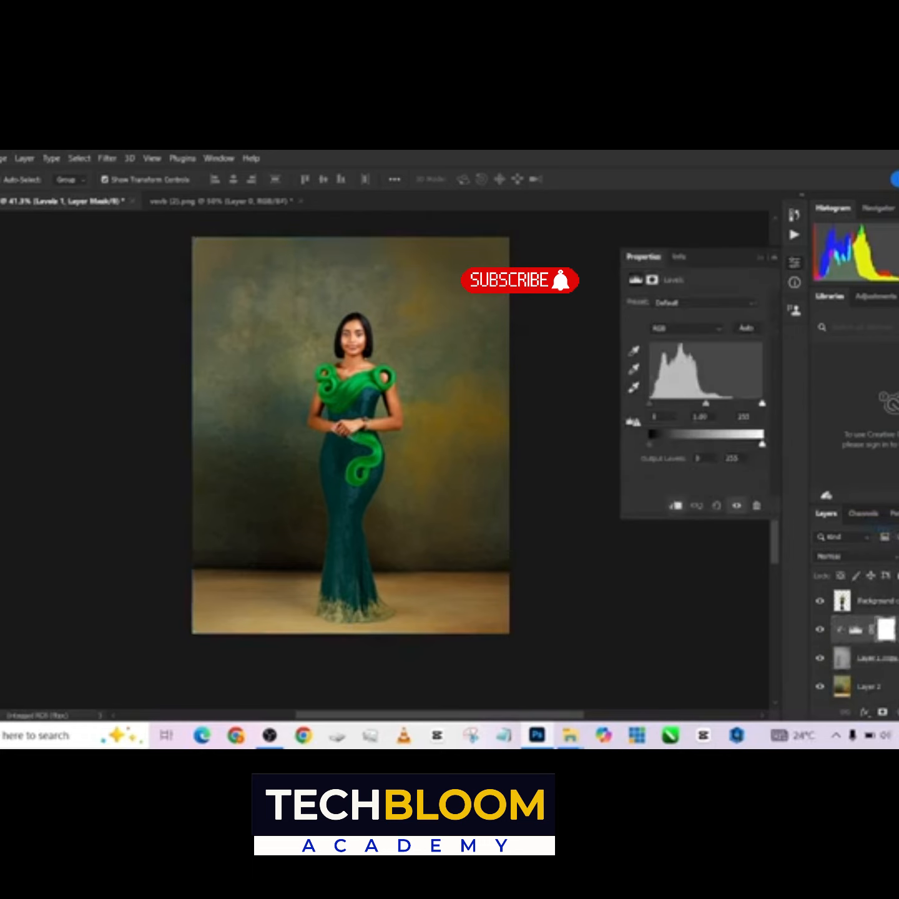
drag(653, 404, 693, 402)
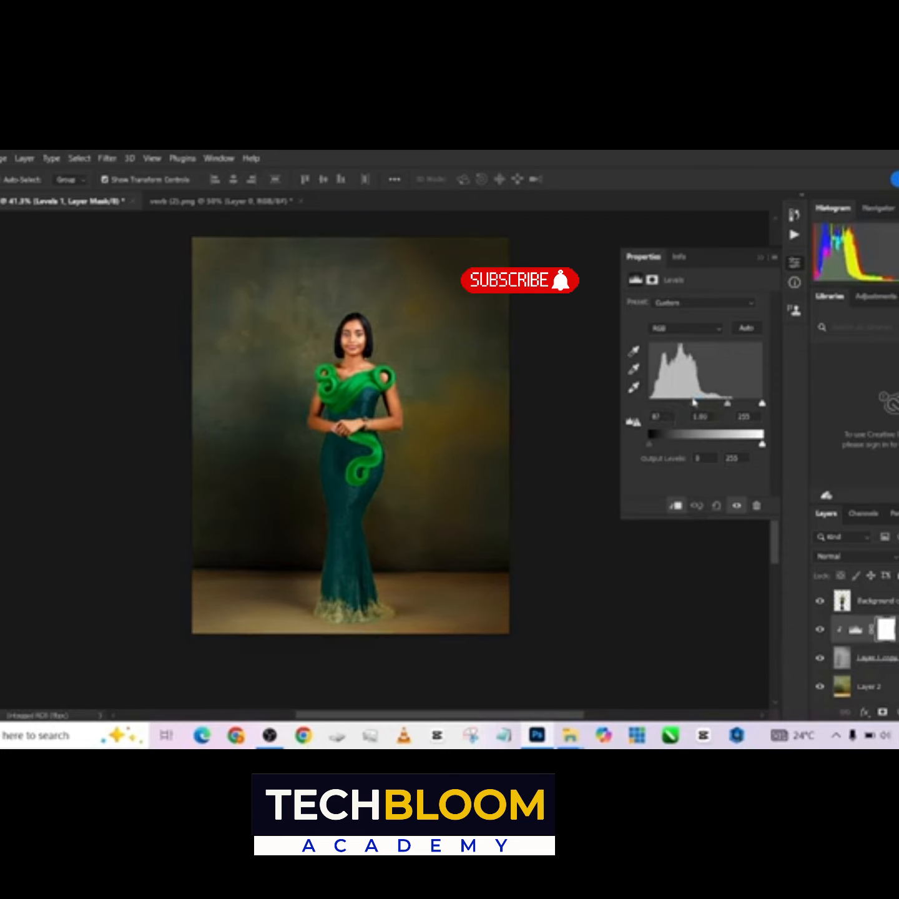
click(760, 258)
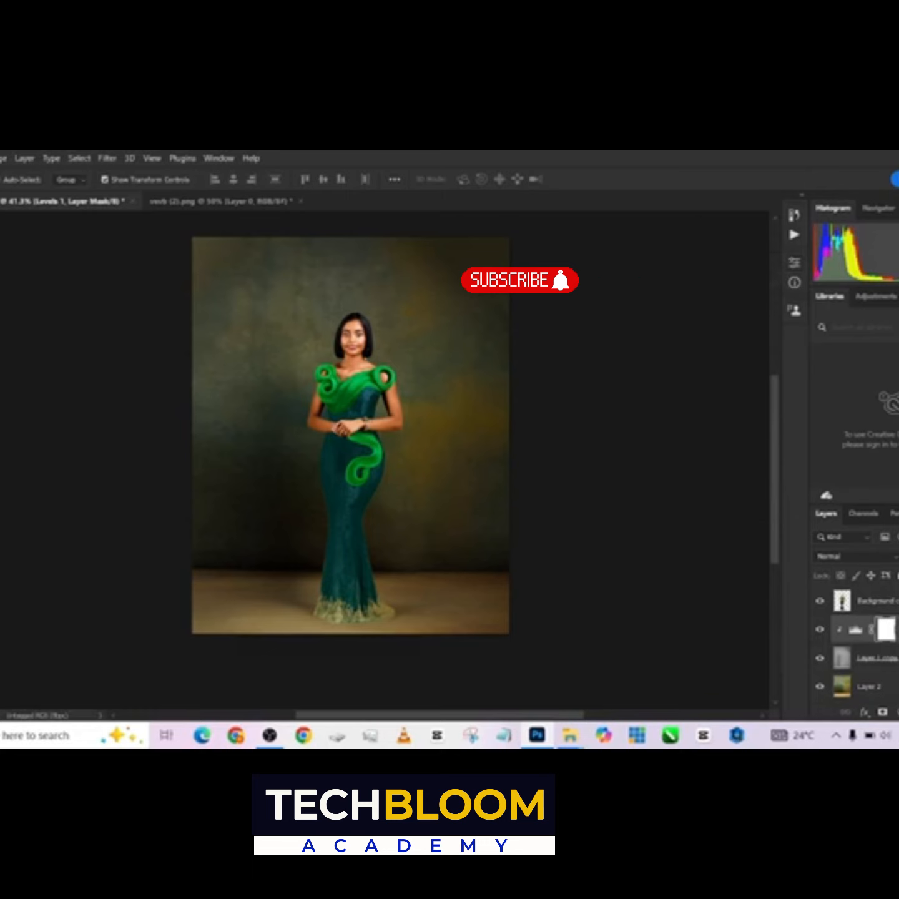
Compare blend modes on the desaturated Layer 1 copy, keeping Multiply, and toggle its visibility to examine the backdrop's shading.
click(869, 659)
click(848, 554)
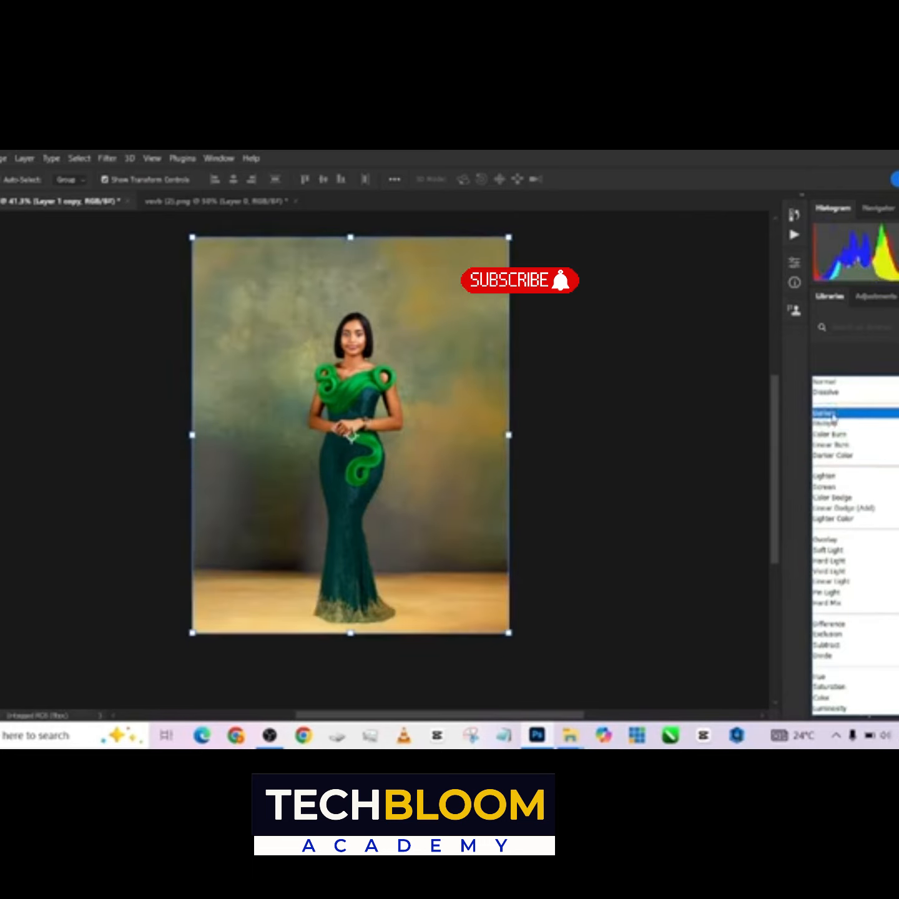
click(832, 424)
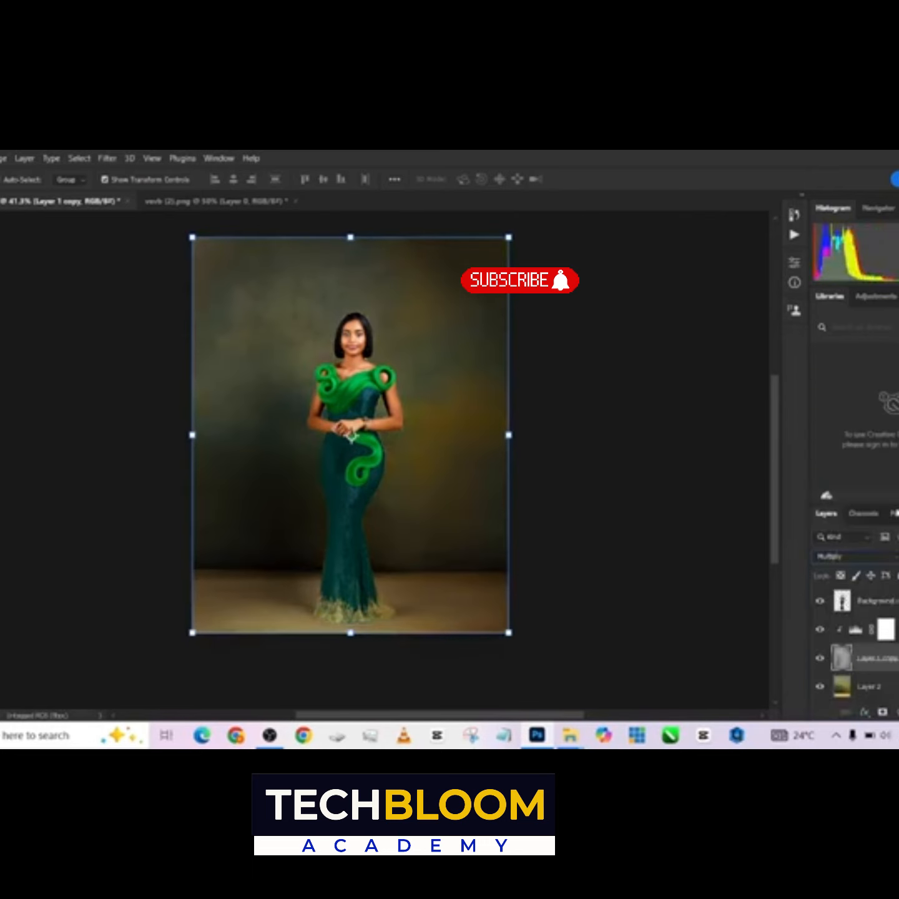
key(alt+bracketleft)
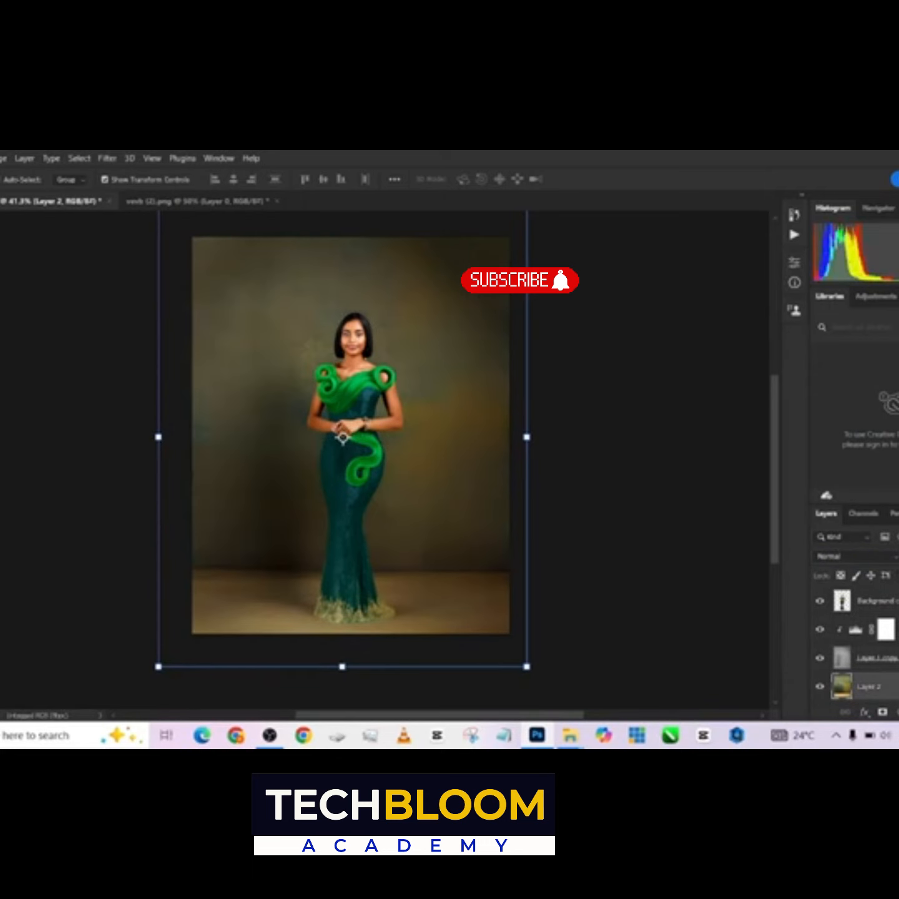
key(alt+bracketright)
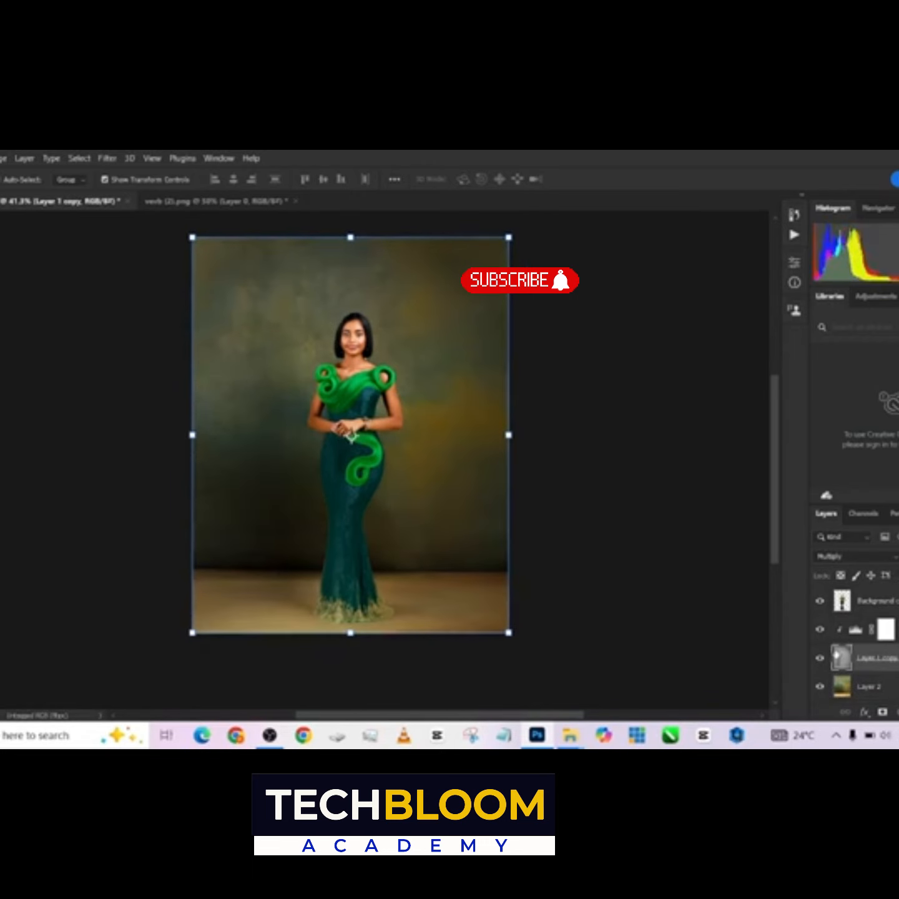
click(820, 657)
click(821, 657)
scroll(460, 578, up, 1)
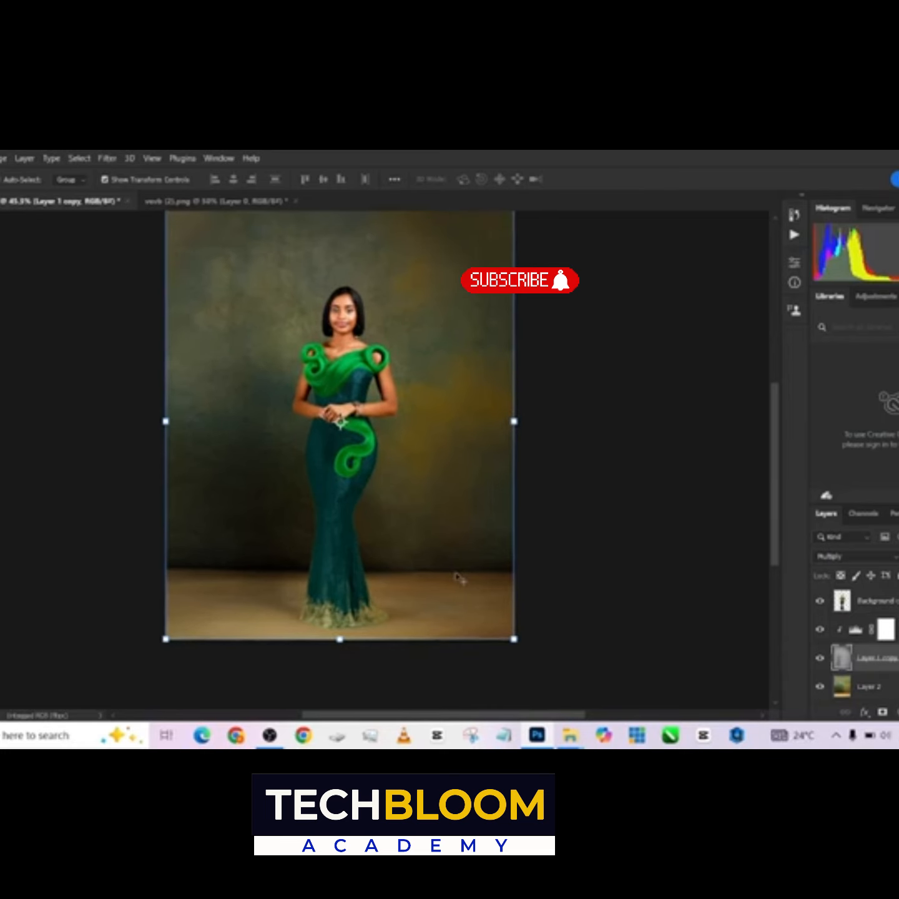
Add a Curves adjustment above the Levels layer and darken the backdrop with a midtone point at about input 146, output 104.
scroll(456, 575, down, 1)
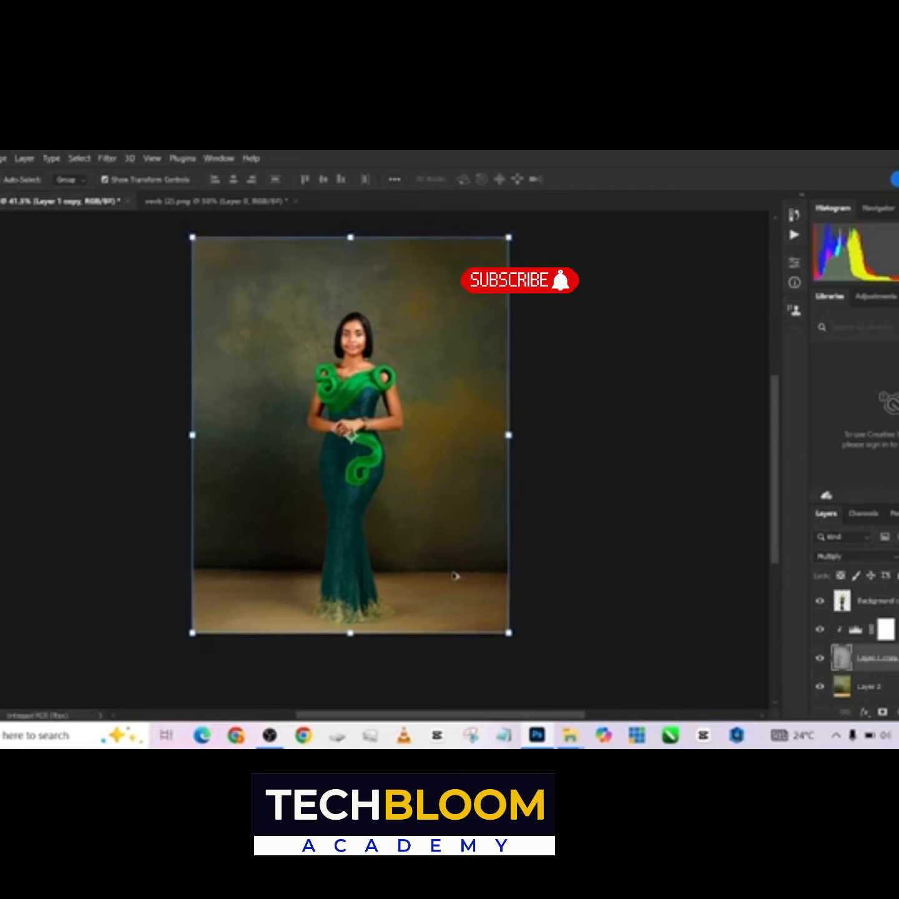
scroll(452, 573, up, 1)
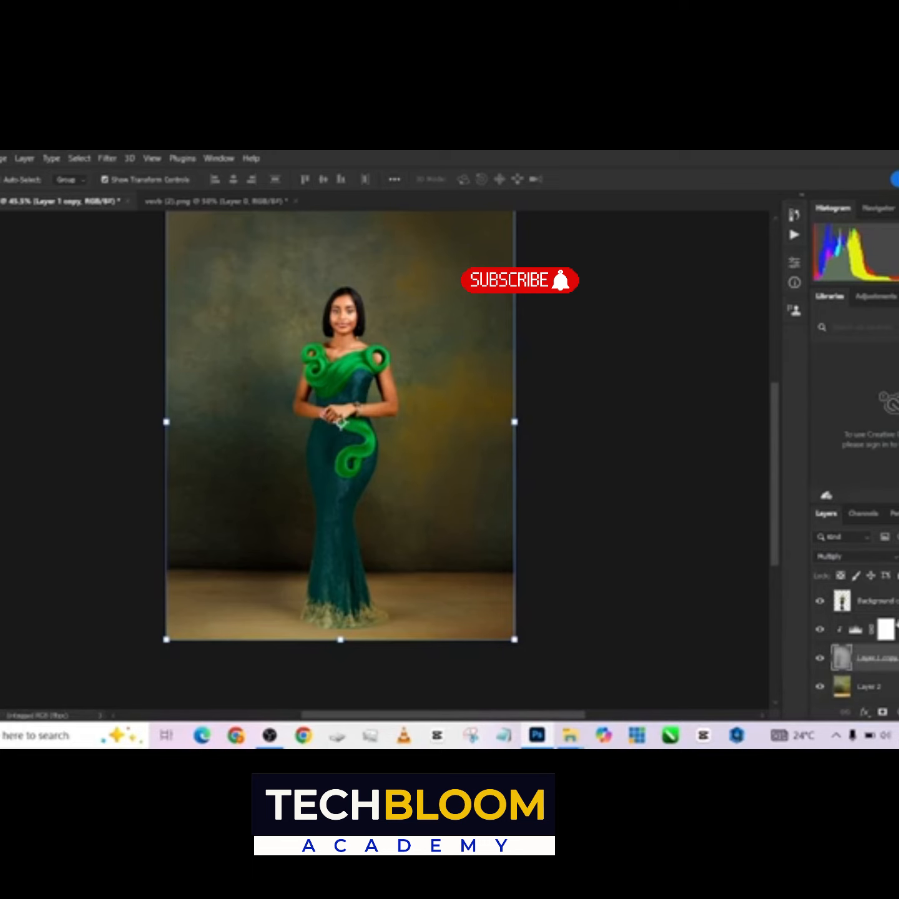
key(shift+alt+n)
click(897, 629)
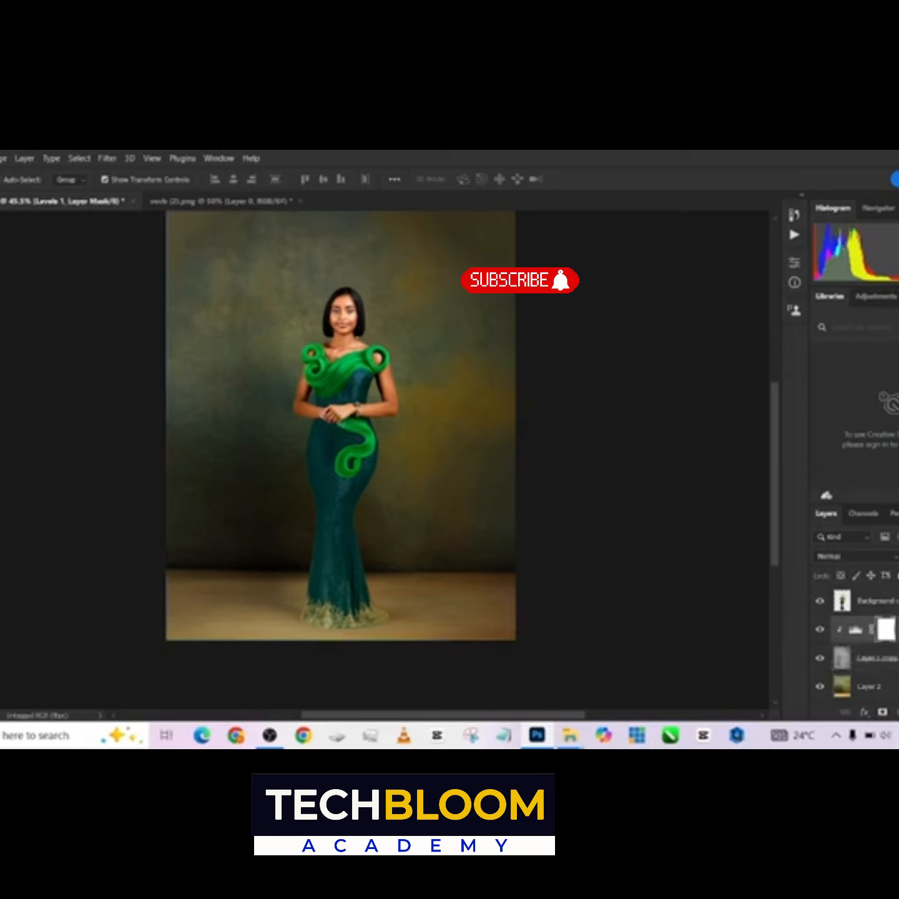
click(898, 712)
click(890, 533)
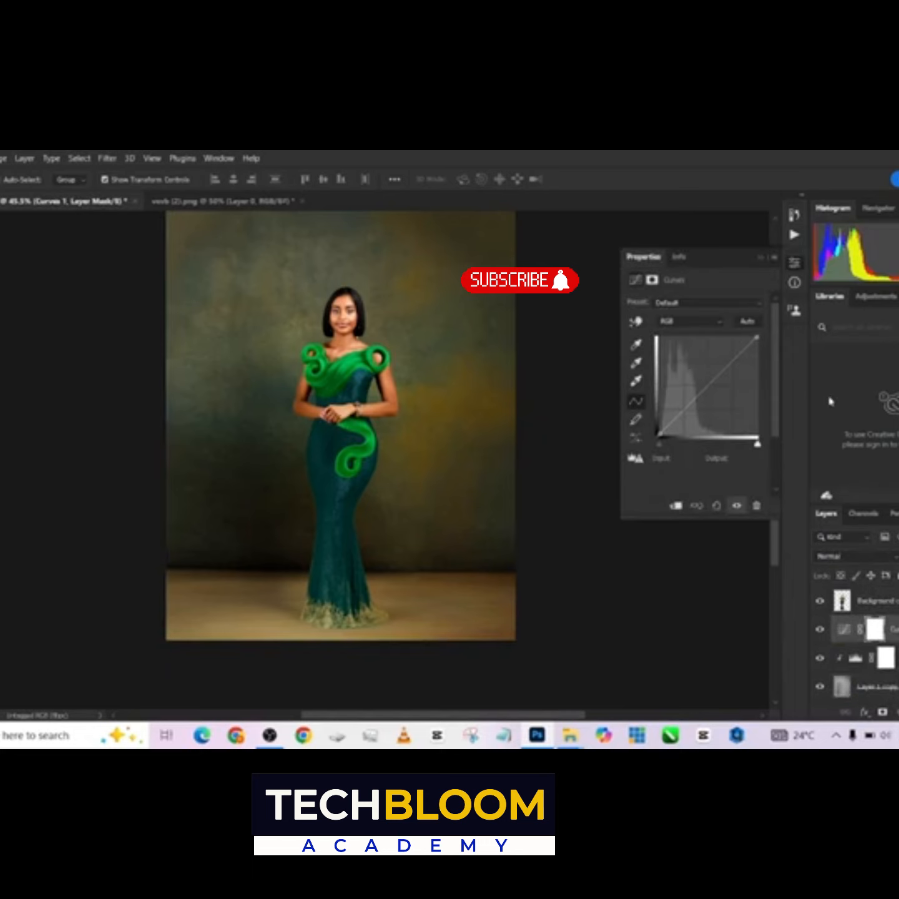
click(715, 395)
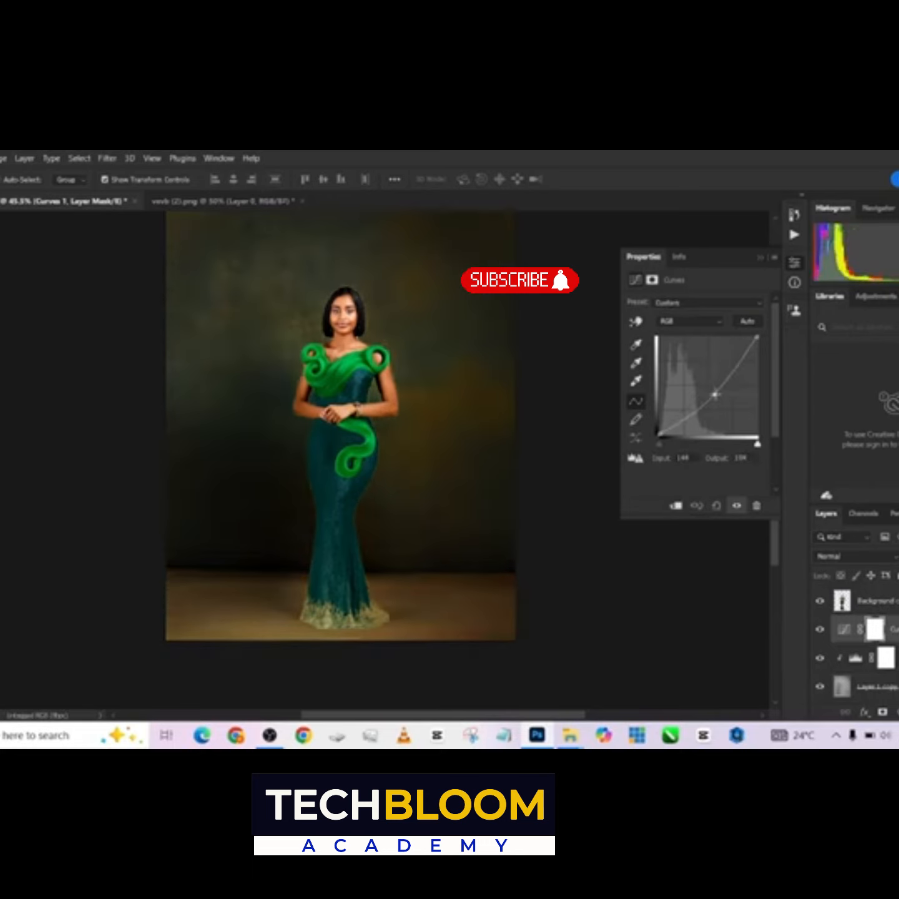
Switch to the Brush tool with a hard-edged round tip and enlarge it to nearly the width of the portrait.
key(b)
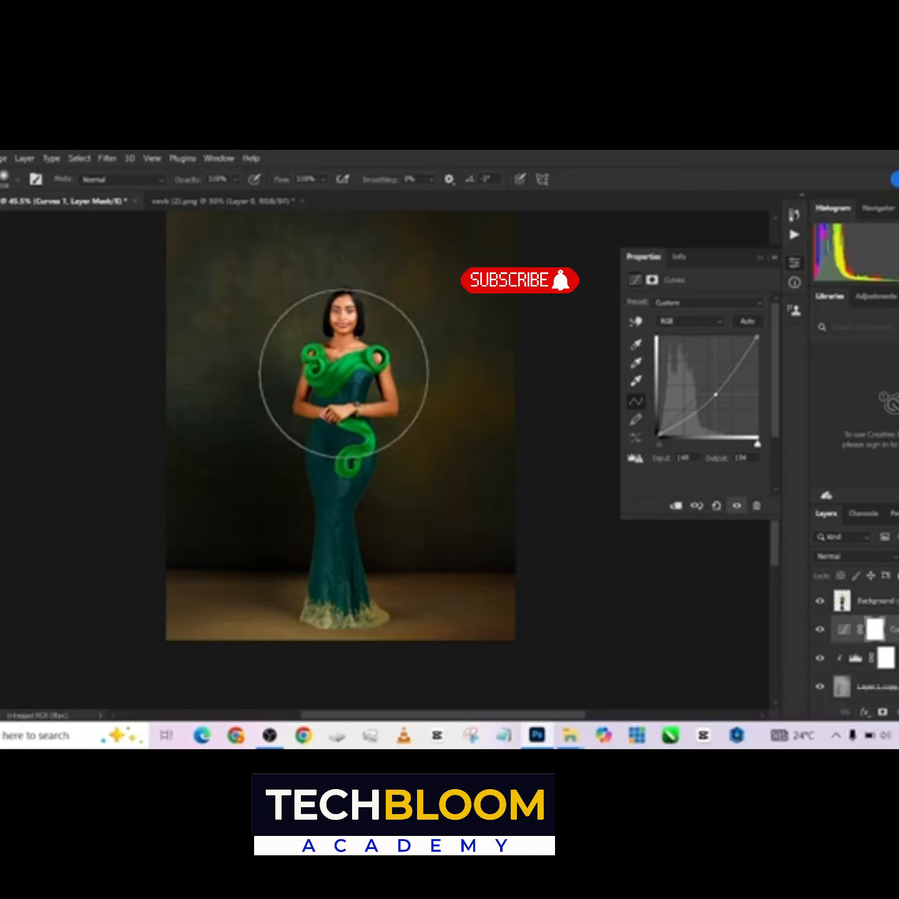
key(alt)
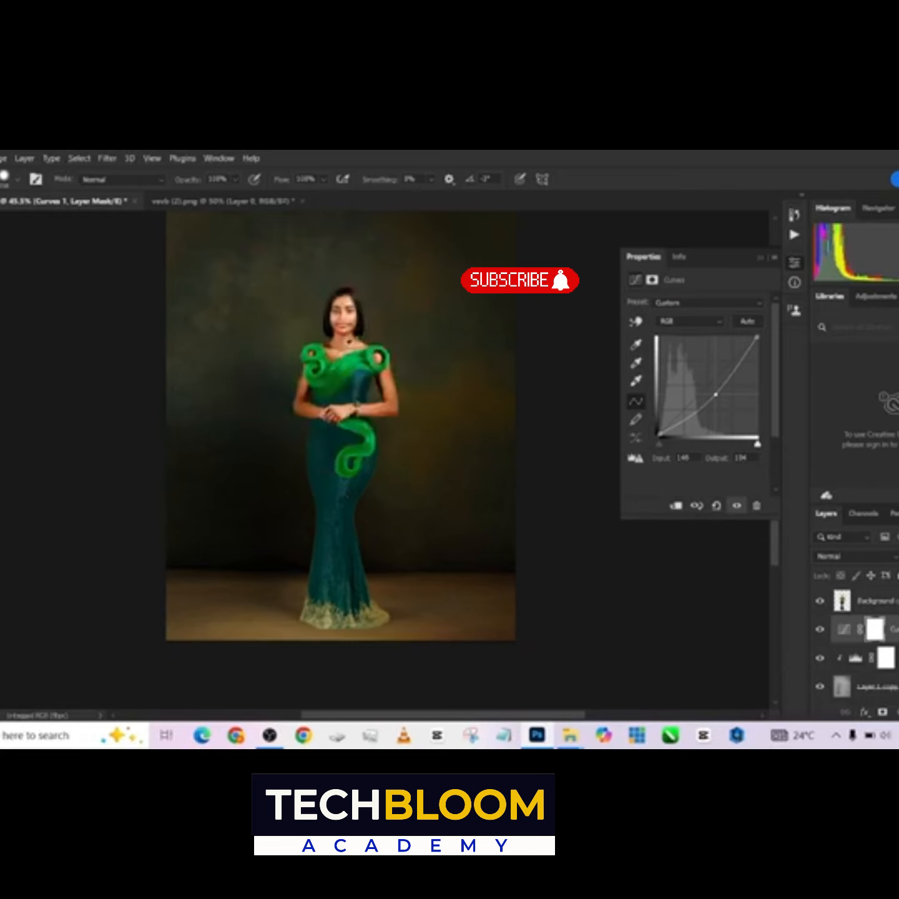
alt+right_click(357, 394)
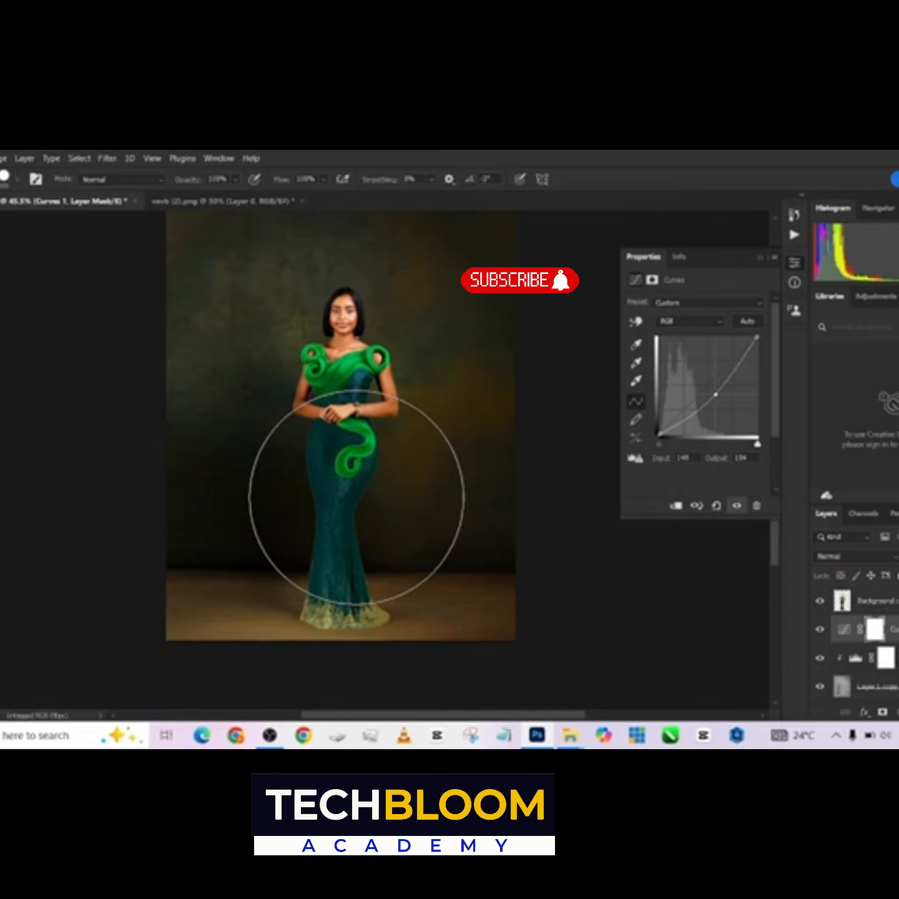
alt+right_click(350, 436)
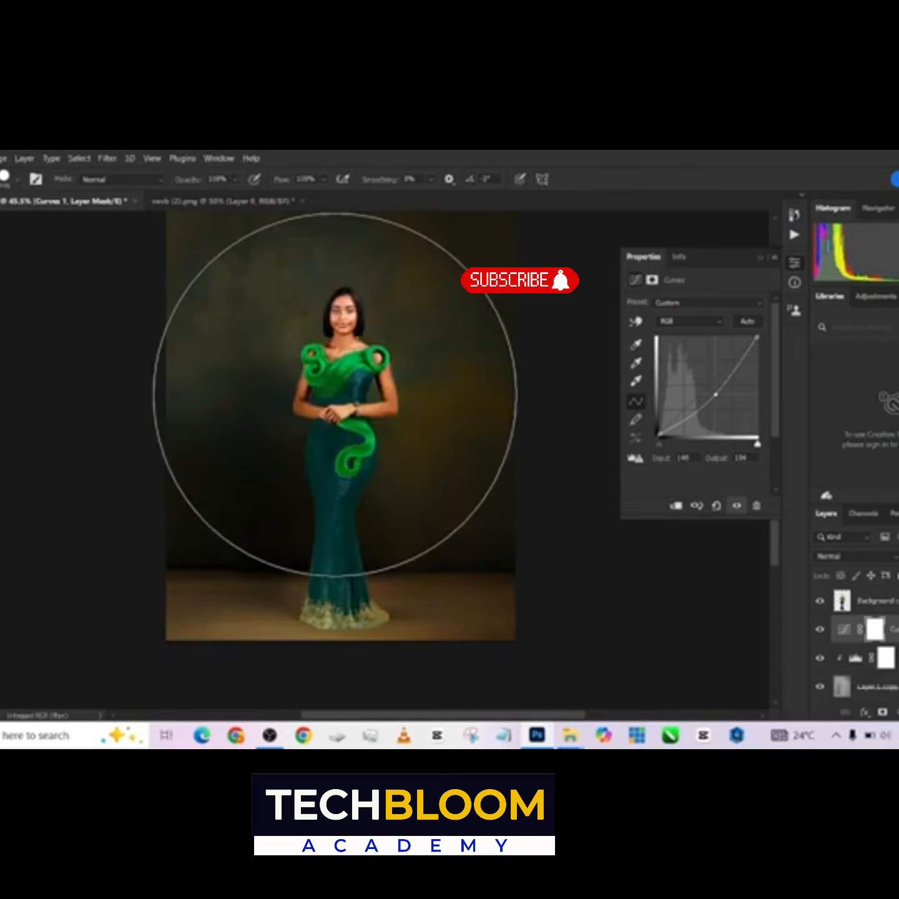
alt+right_click(338, 392)
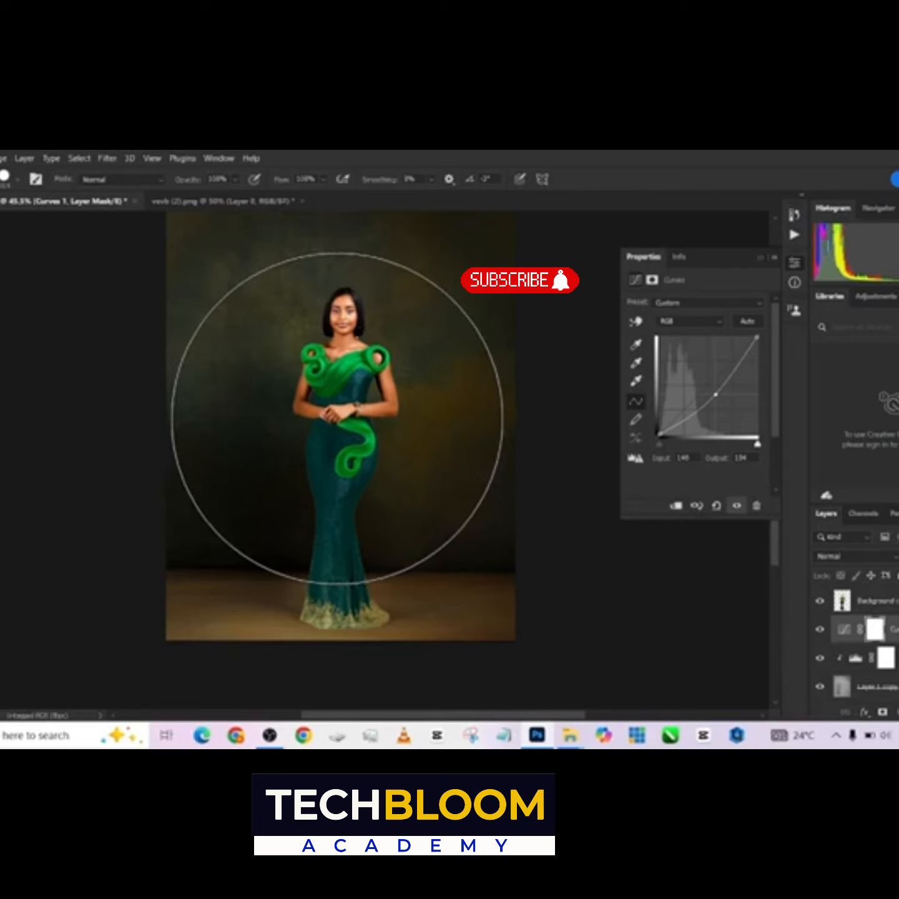
click(336, 419)
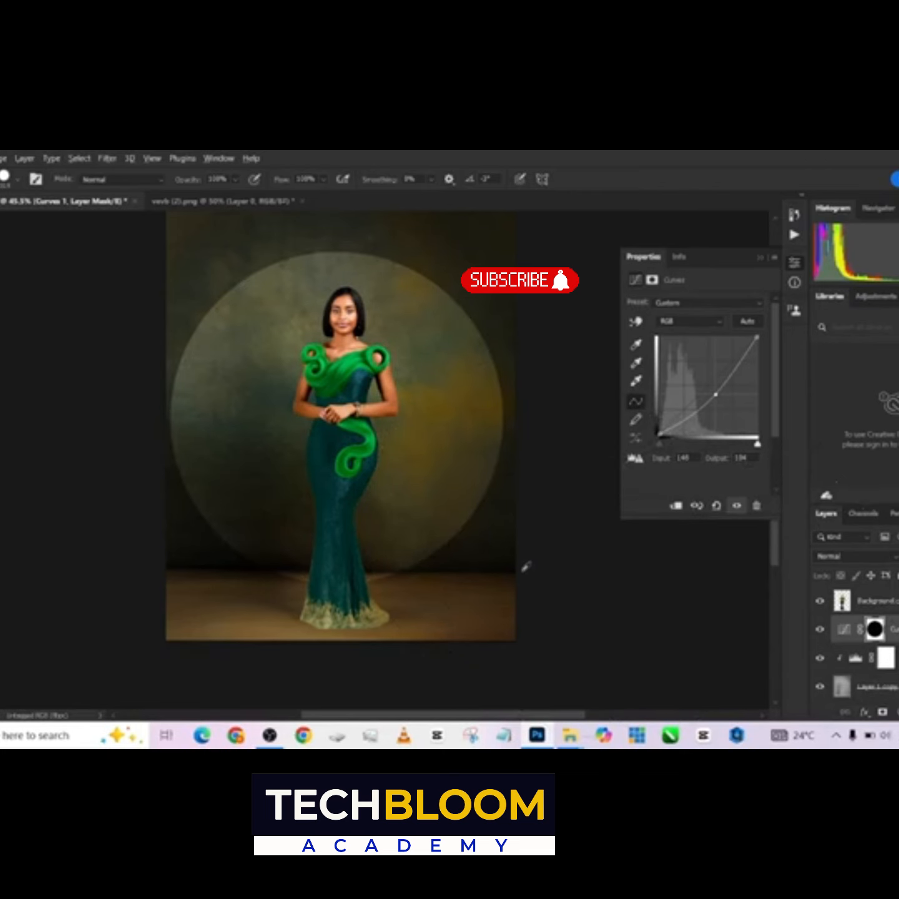
drag(480, 564, 349, 555)
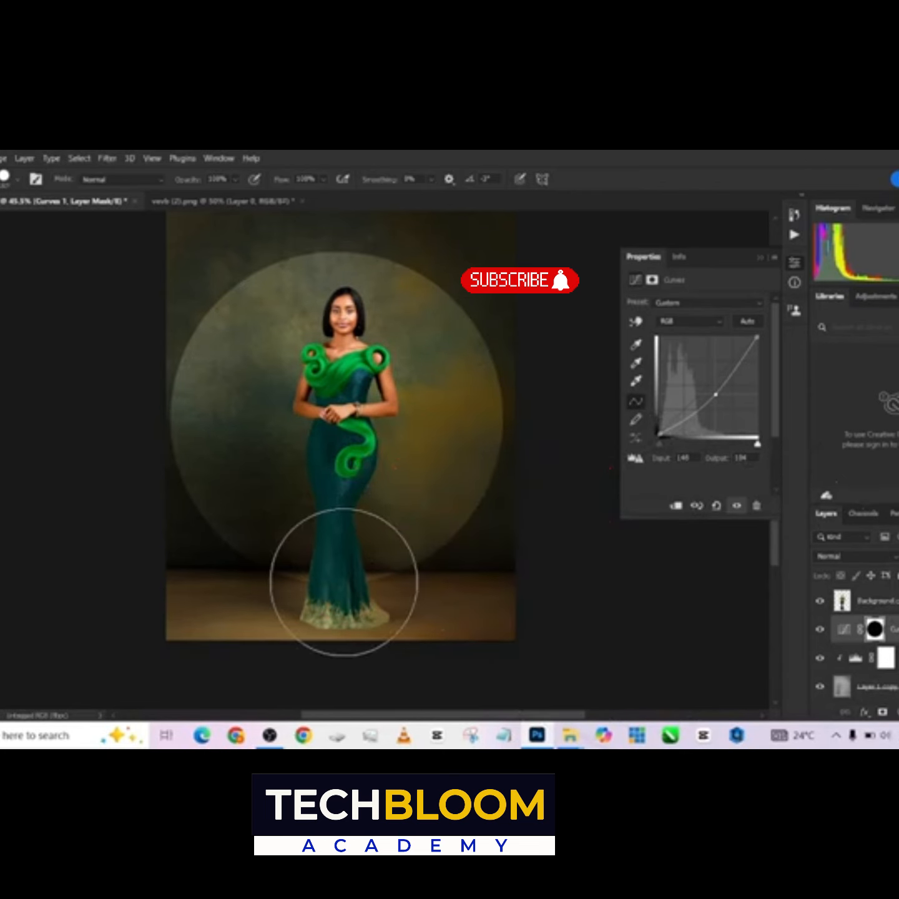
key(ctrl+z)
Paint one large black circle centred on the woman on the Curves layer mask, almost as wide as the portrait.
drag(362, 411, 437, 413)
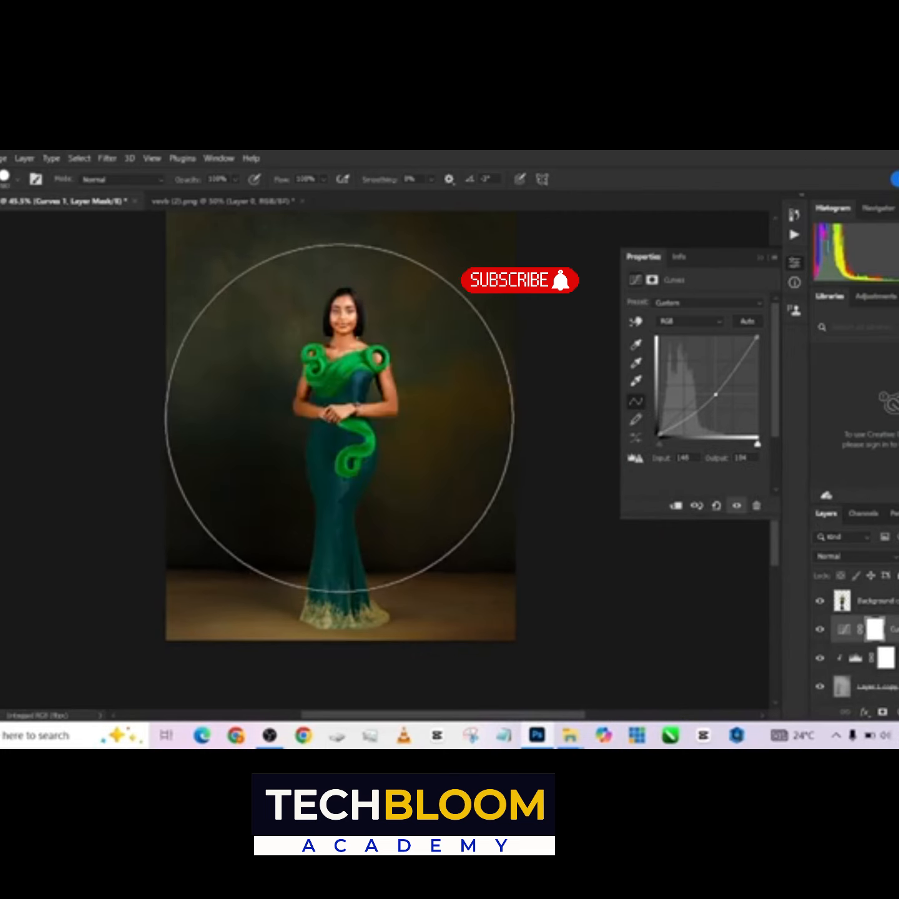
key(bracketleft)
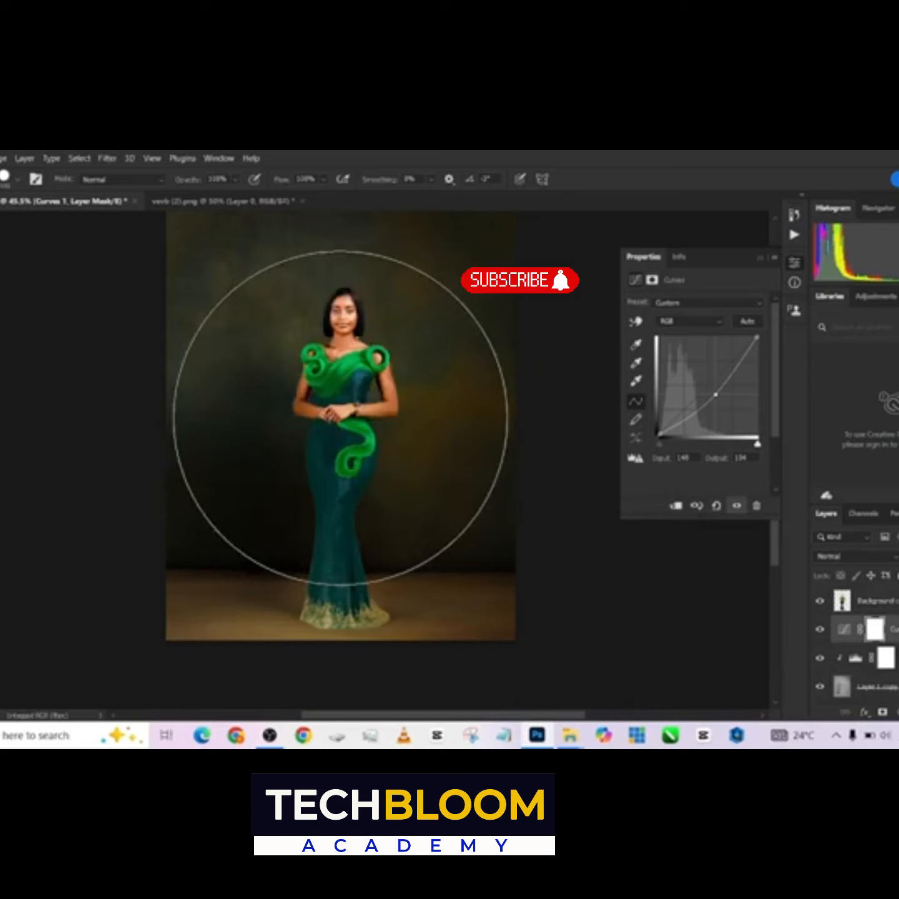
click(340, 417)
Transform the mask circle into an oval reaching the portrait's bottom edge, about 96% of its width and 116% of its height.
key(v)
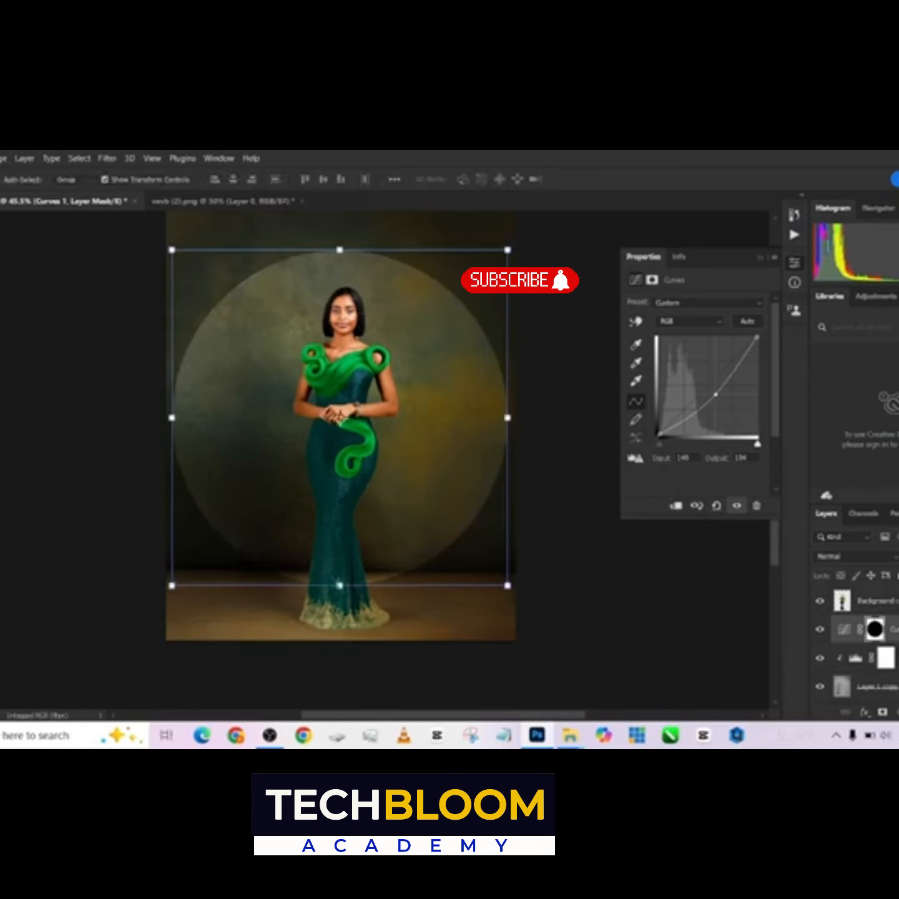
drag(340, 585, 340, 639)
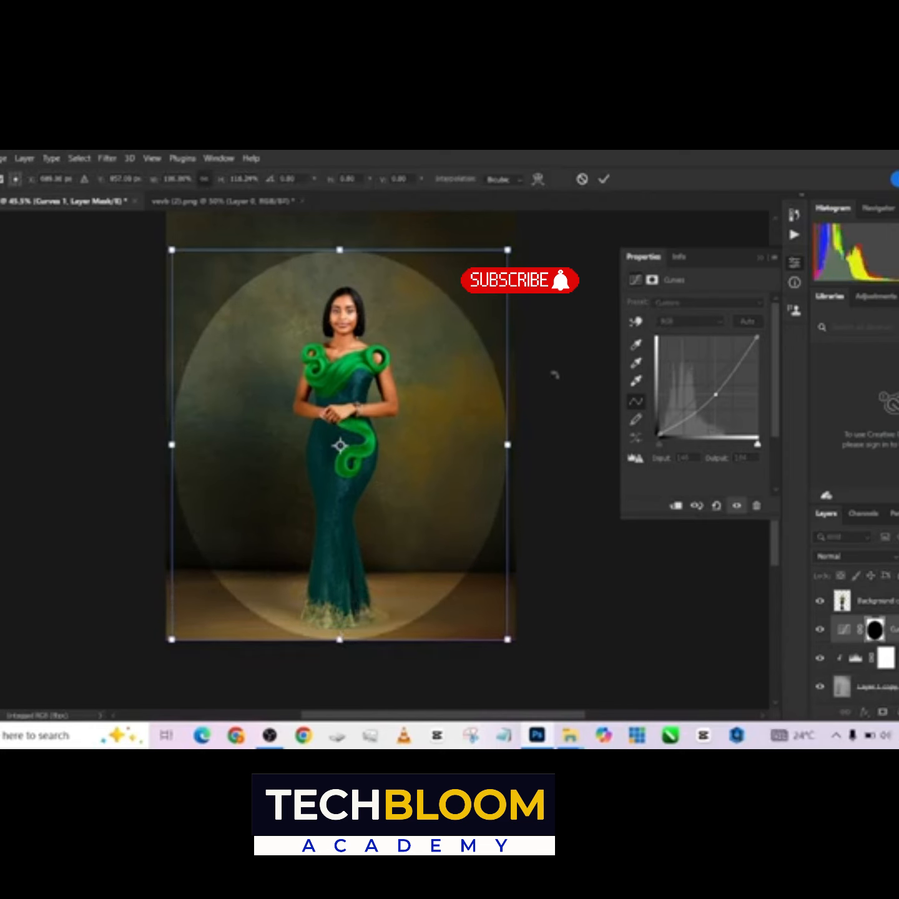
drag(507, 444, 499, 445)
drag(171, 444, 177, 444)
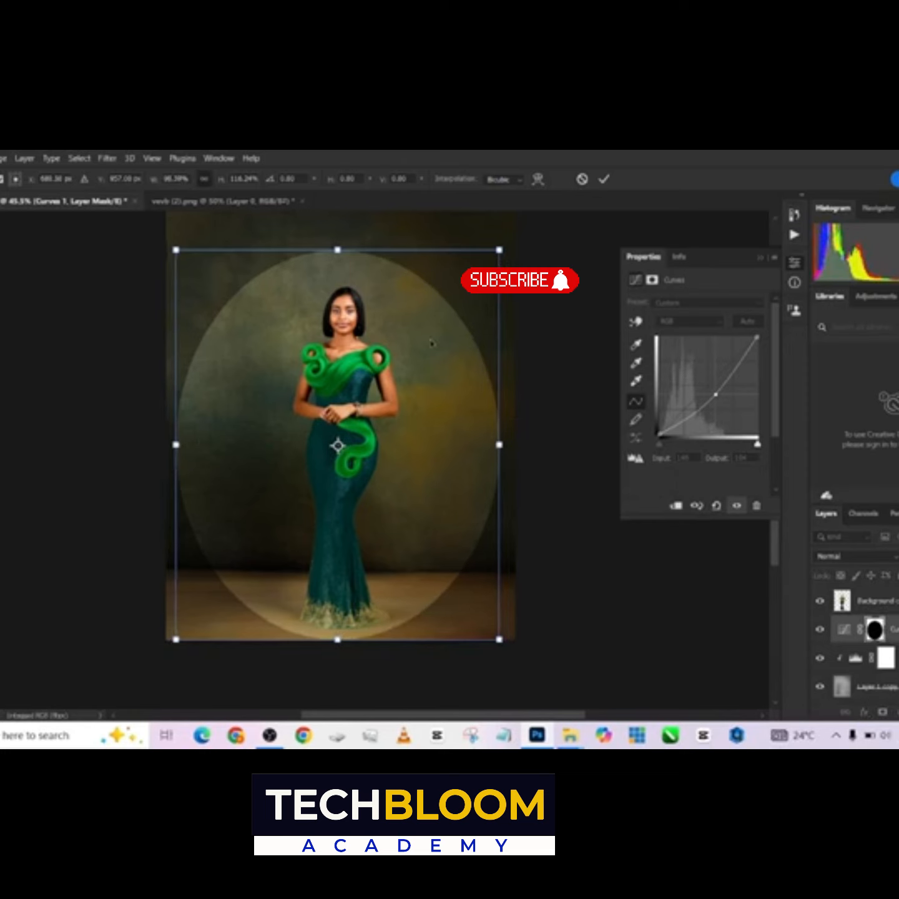
click(604, 179)
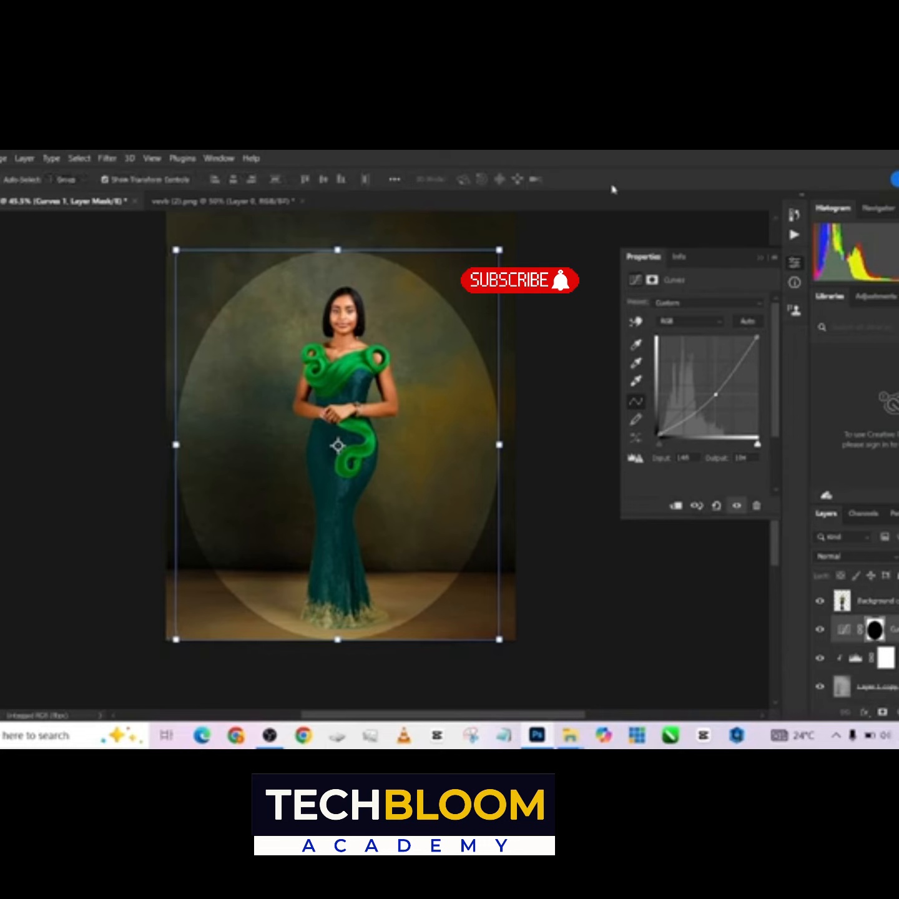
Feather the Curves layer mask by about 104 px to soften the oval vignette, and compare the image with the adjustment hidden and shown.
key(m)
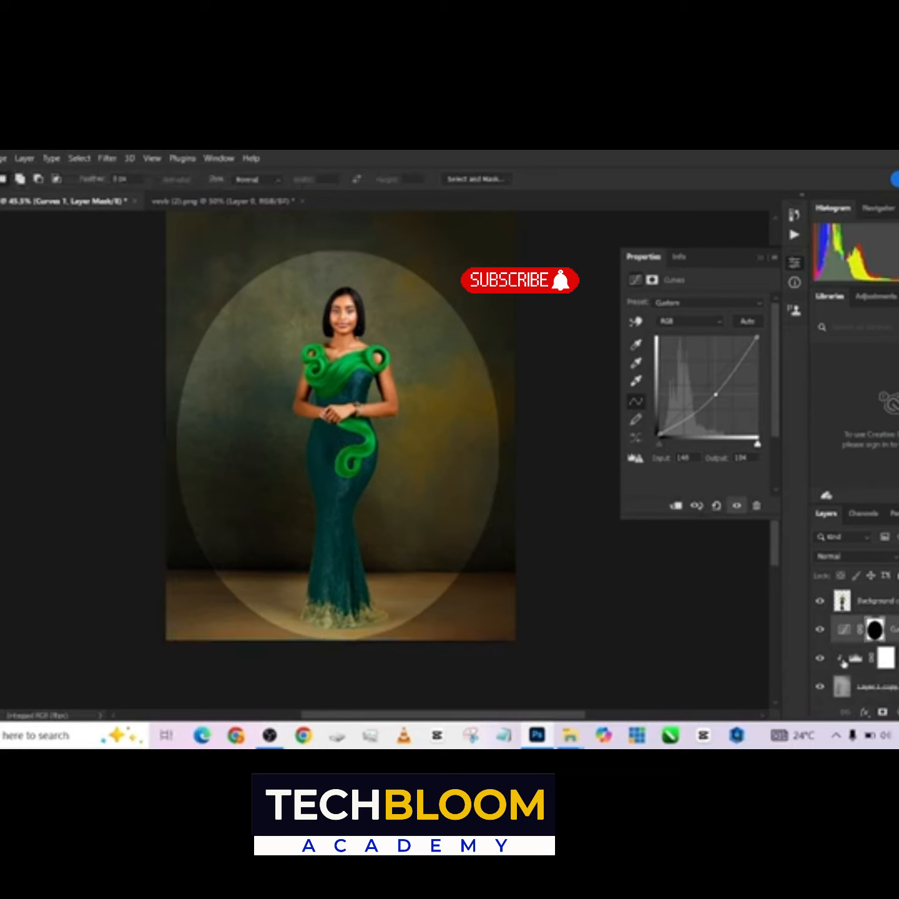
click(842, 631)
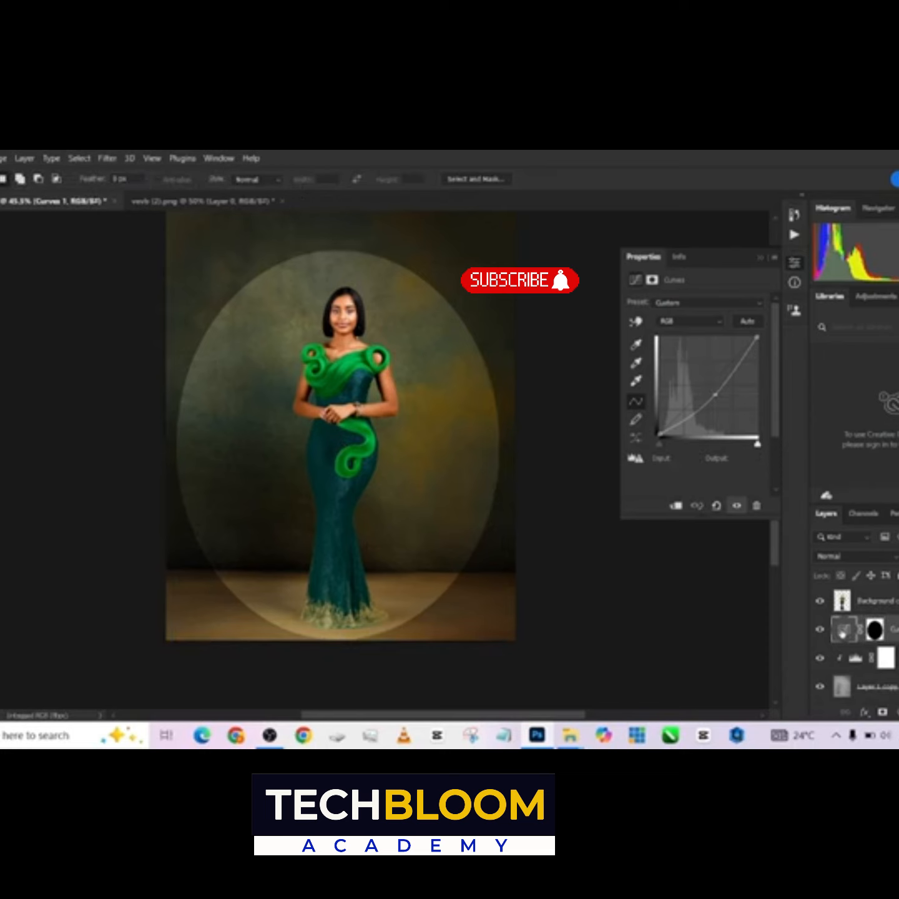
click(874, 629)
drag(687, 394, 715, 396)
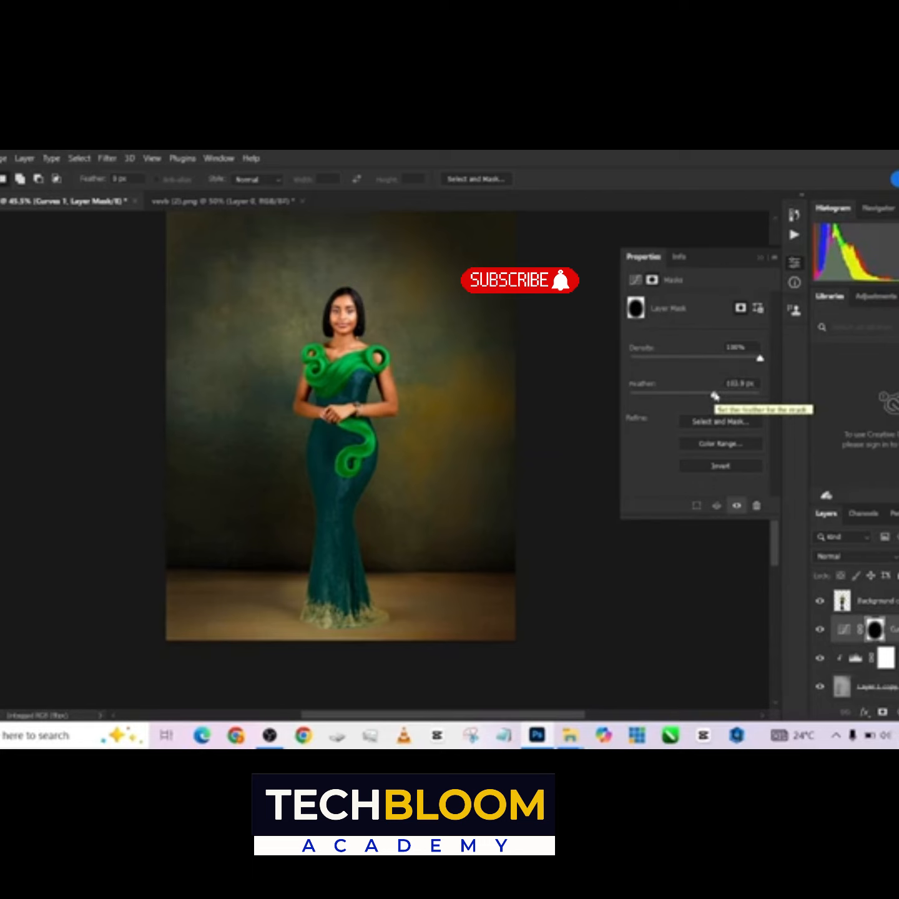
click(820, 632)
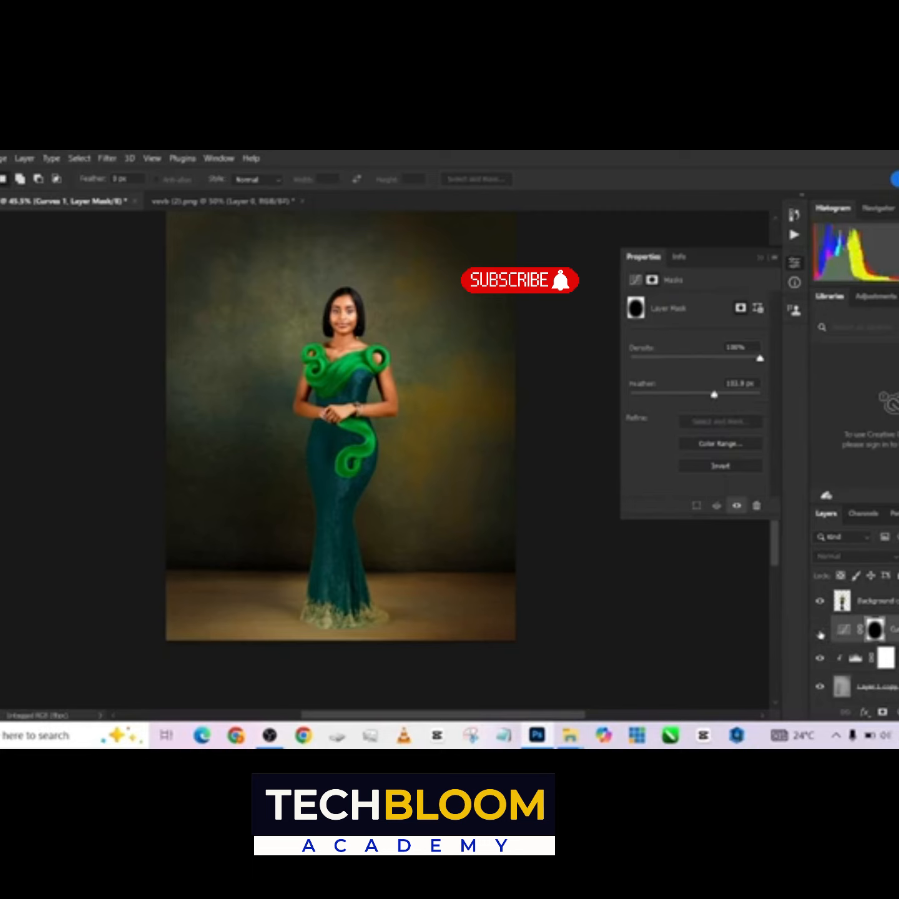
click(820, 632)
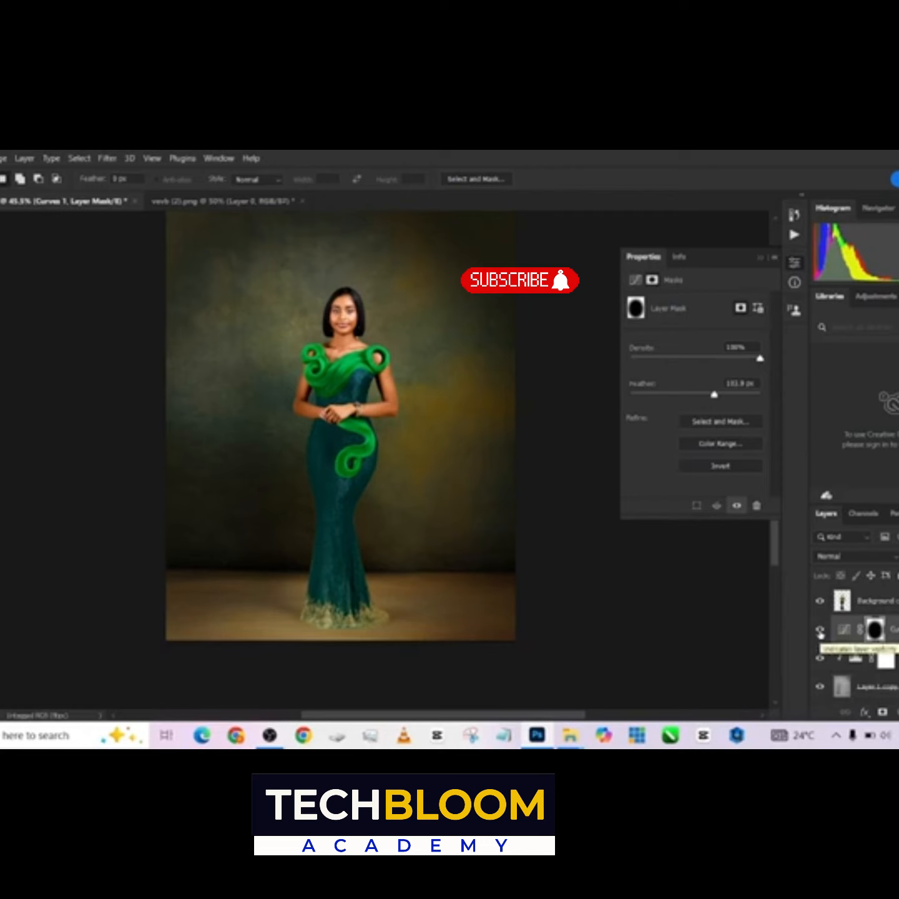
Add a Color Lookup adjustment above the Background copy using the TensionGreen.3DL 3D LUT, and toggle its visibility to compare the grading.
scroll(607, 519, up, 2)
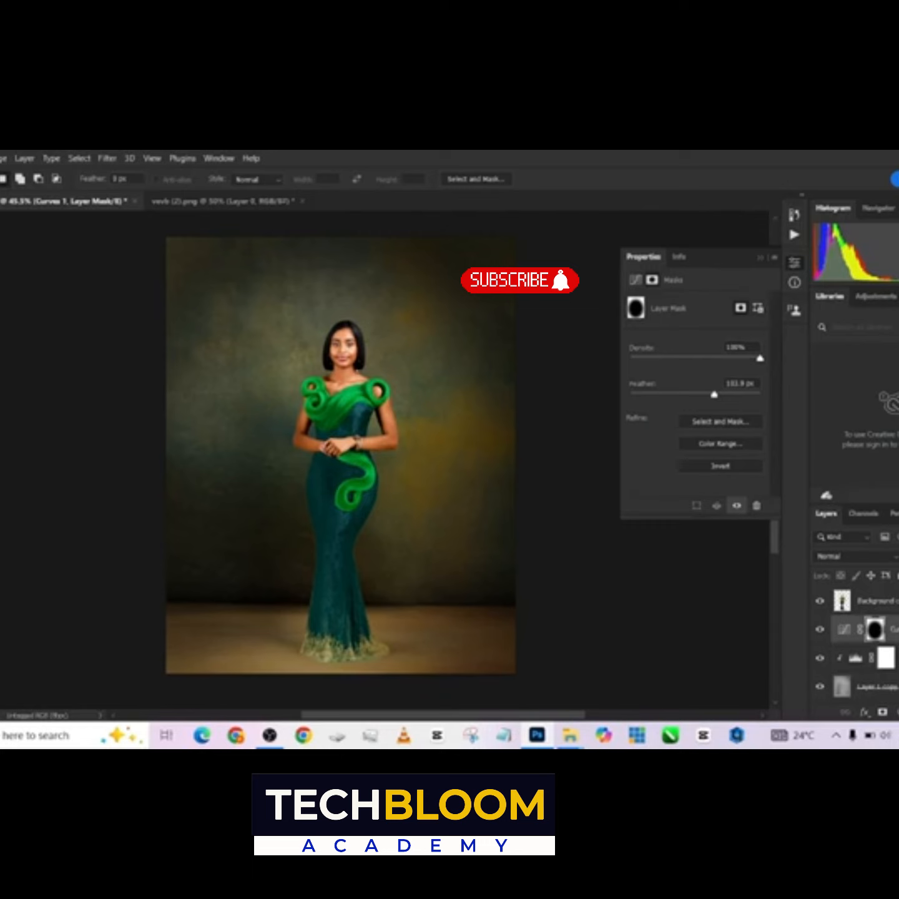
click(886, 601)
click(897, 711)
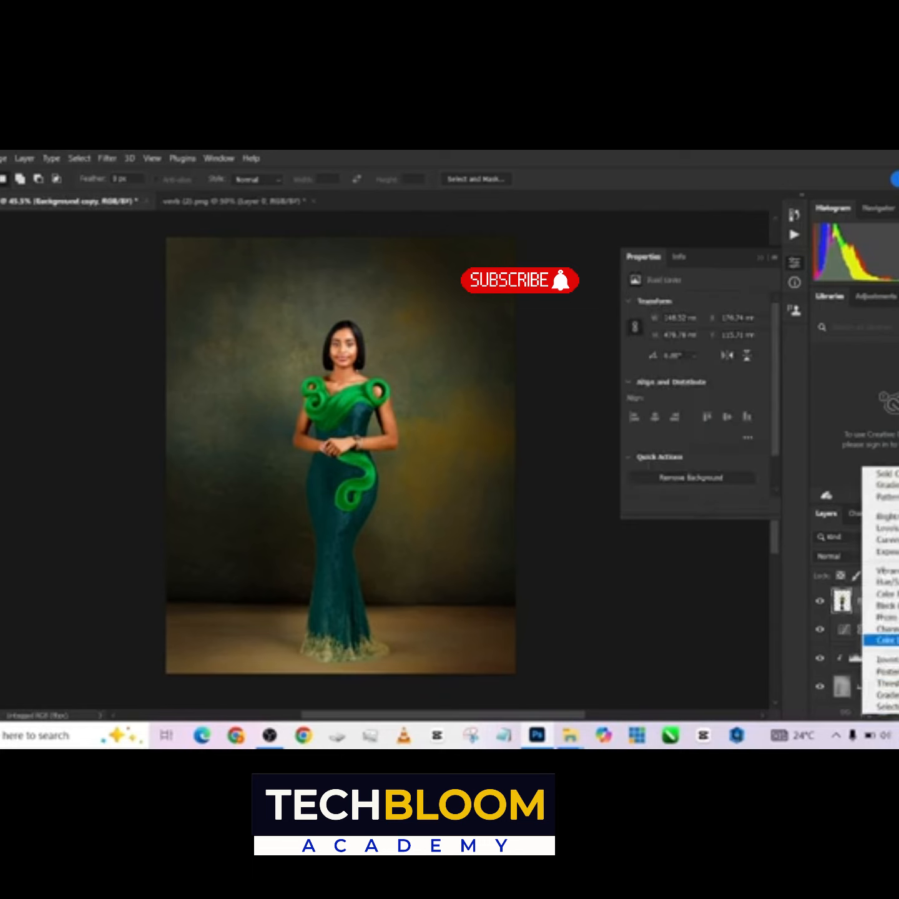
click(890, 641)
click(722, 304)
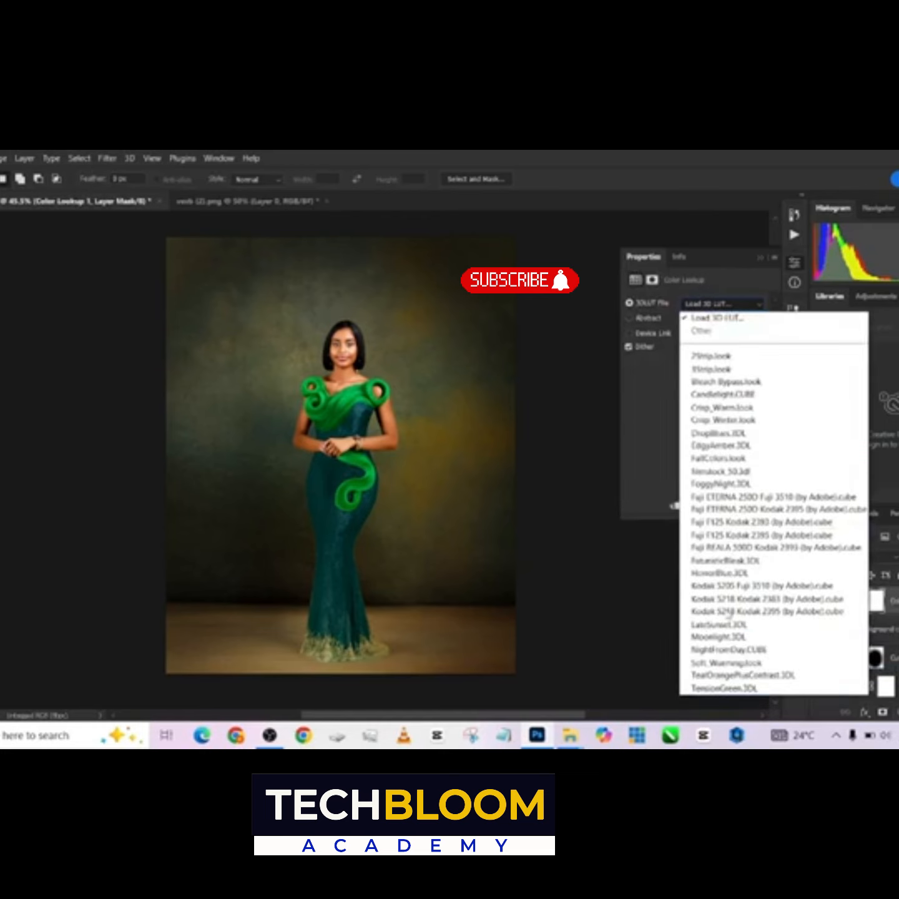
click(738, 689)
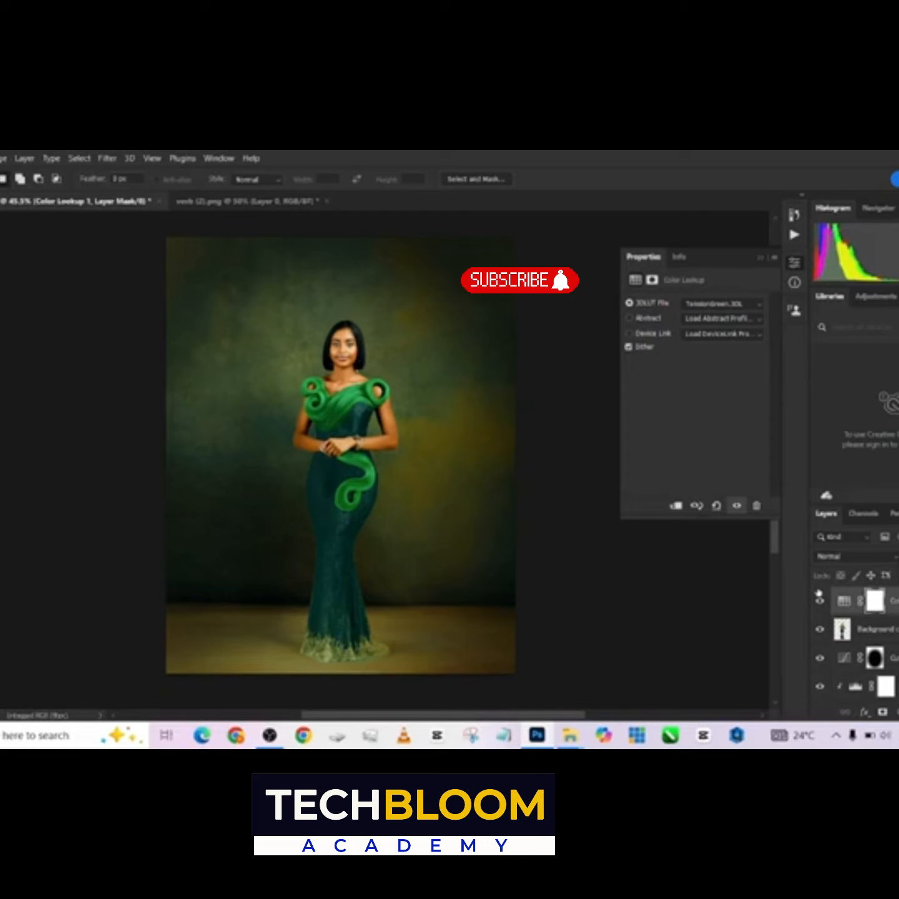
click(819, 600)
click(819, 600)
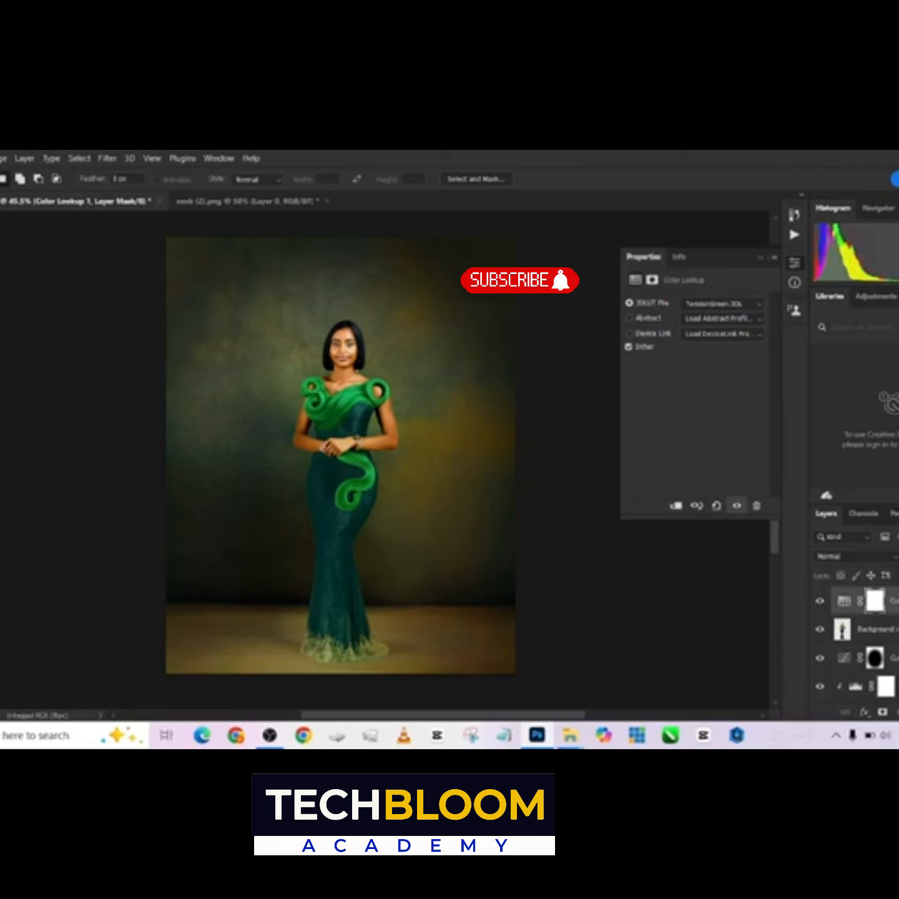
click(819, 601)
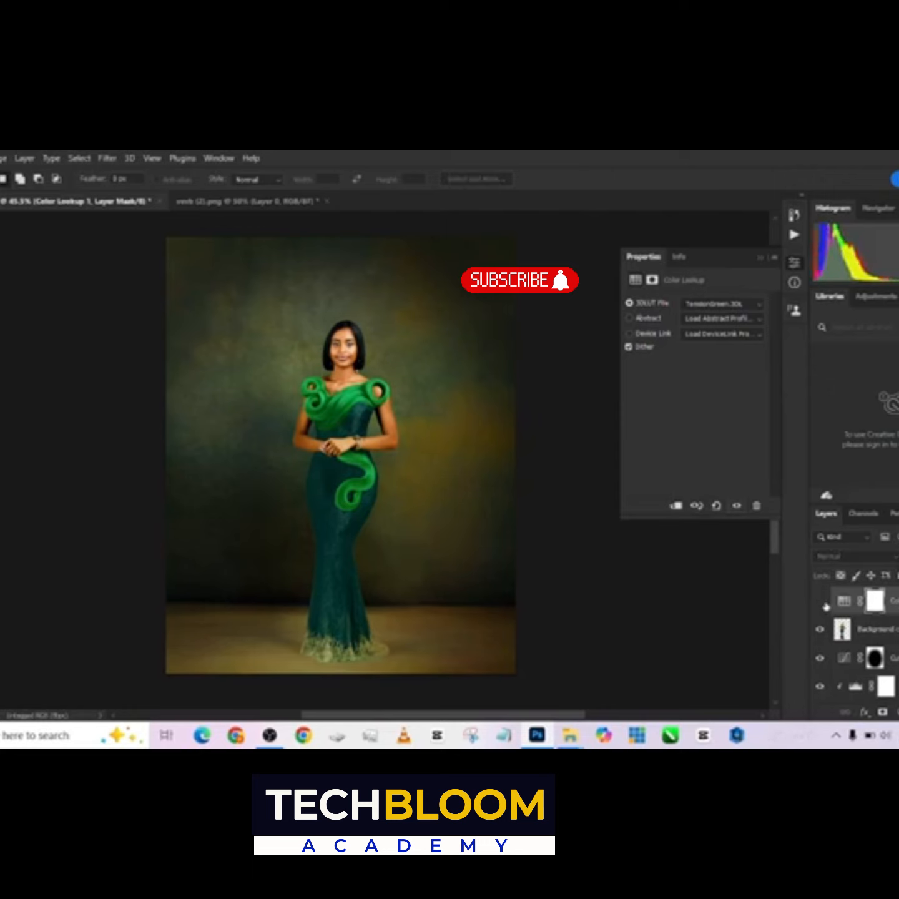
click(822, 602)
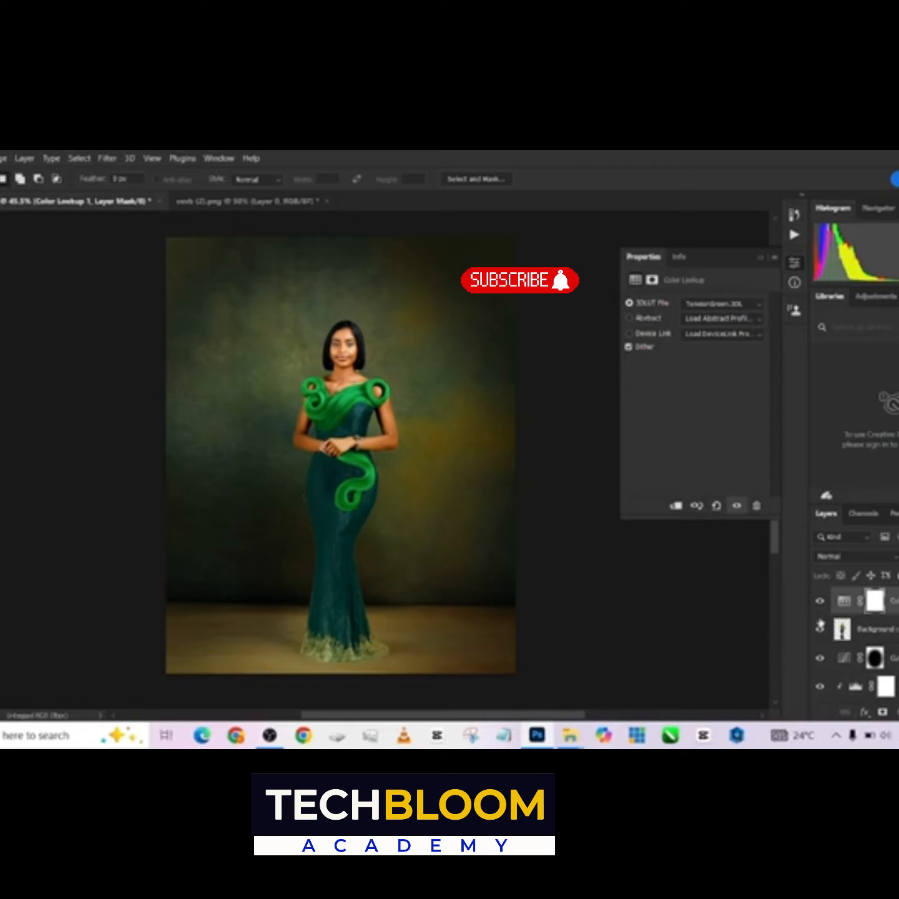
Load the woman's outline from the Background copy layer as a selection, make that layer active, and contract the selection by 1 pixel.
ctrl+click(842, 629)
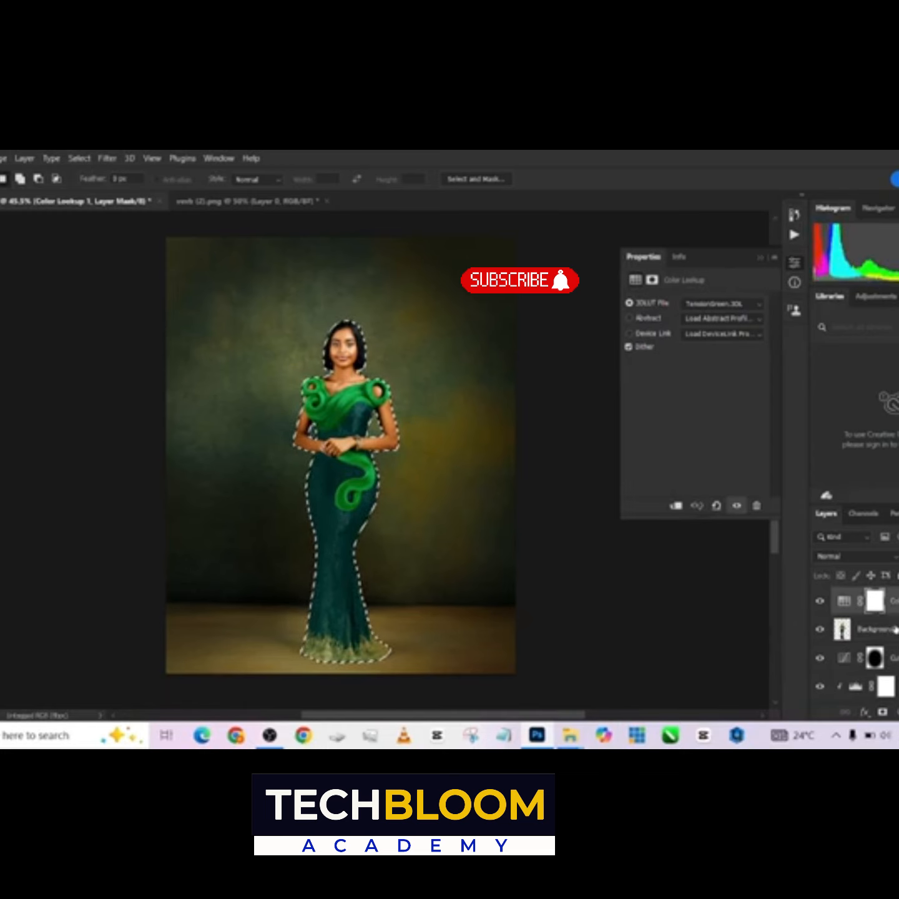
click(858, 627)
click(80, 159)
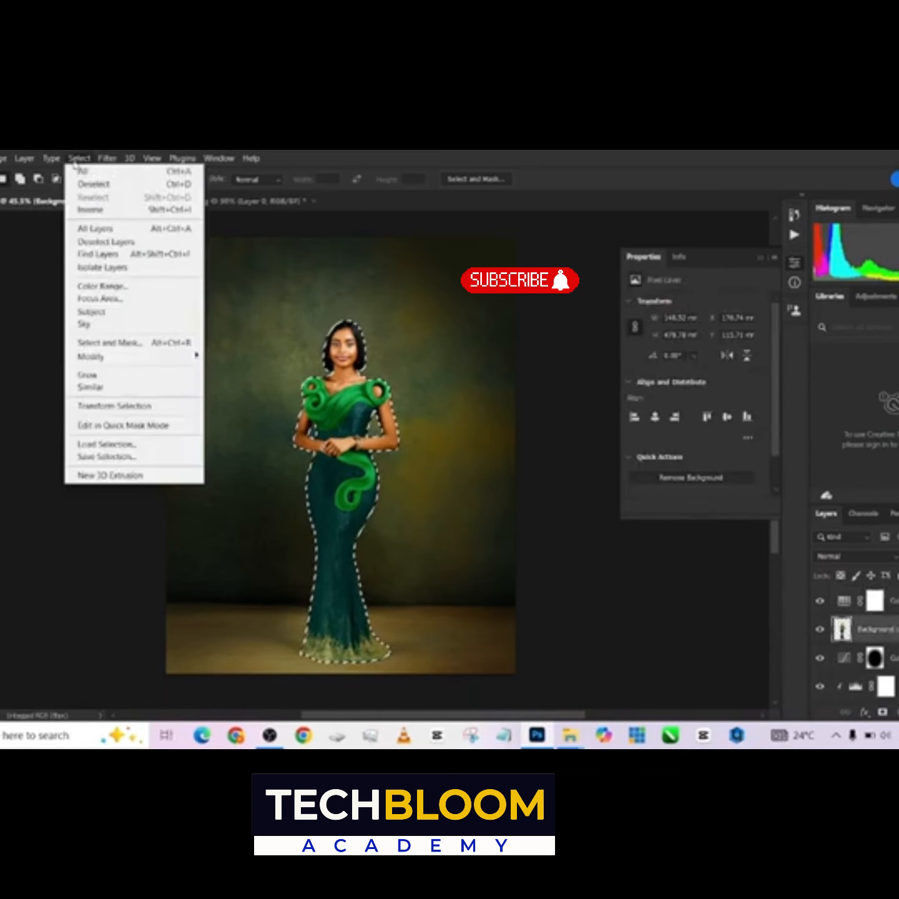
mouse_move(99, 357)
click(222, 394)
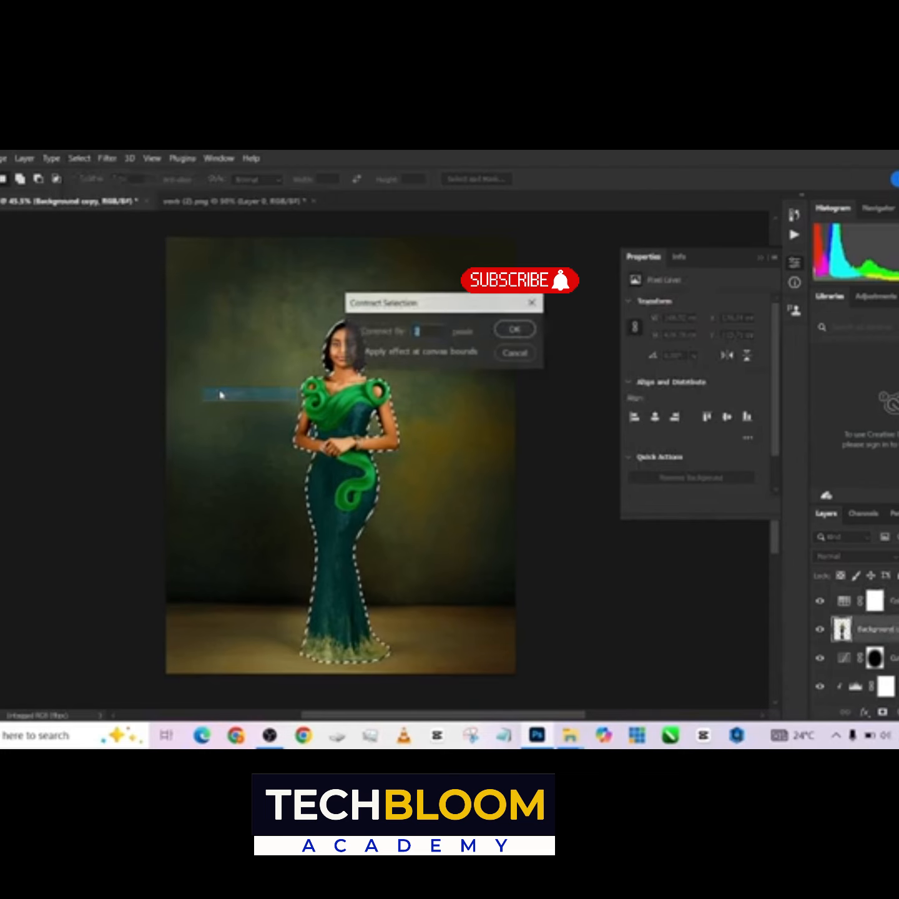
text(0)
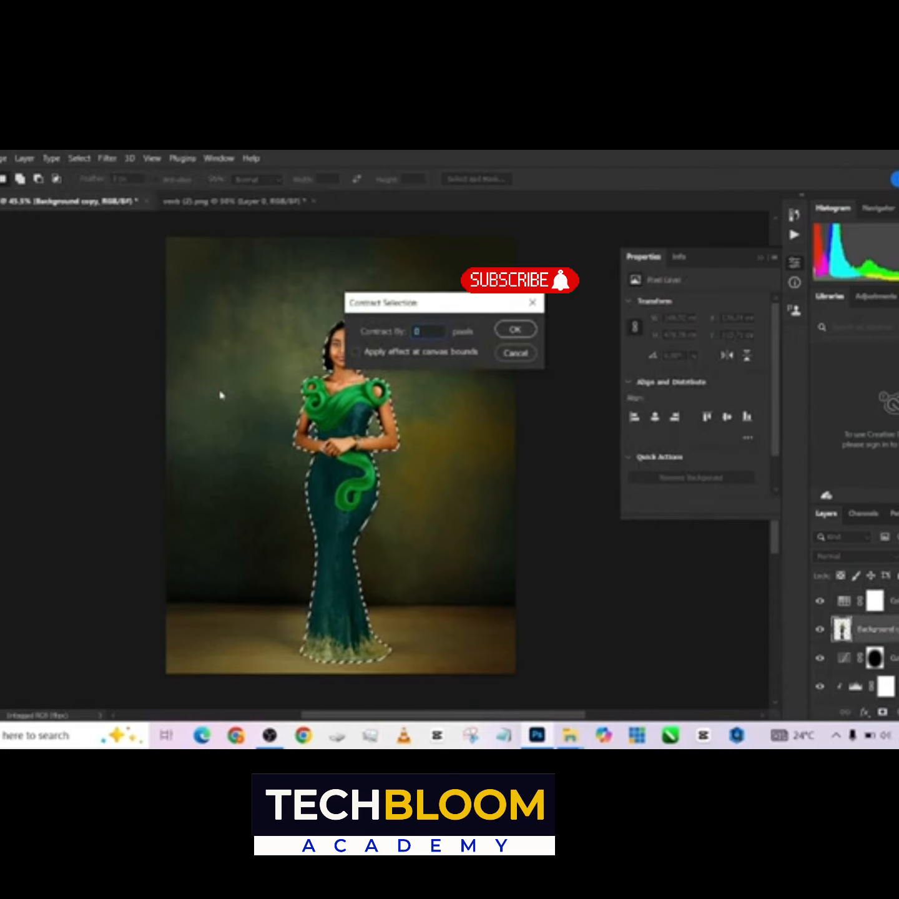
text(.5)
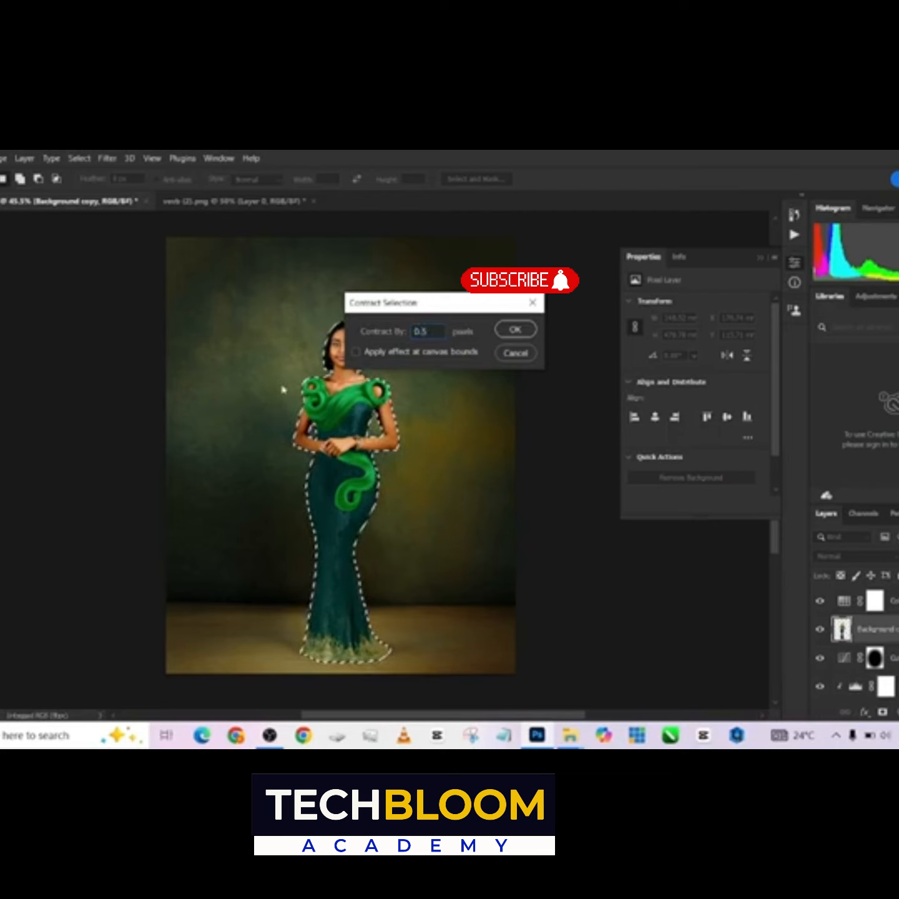
click(507, 335)
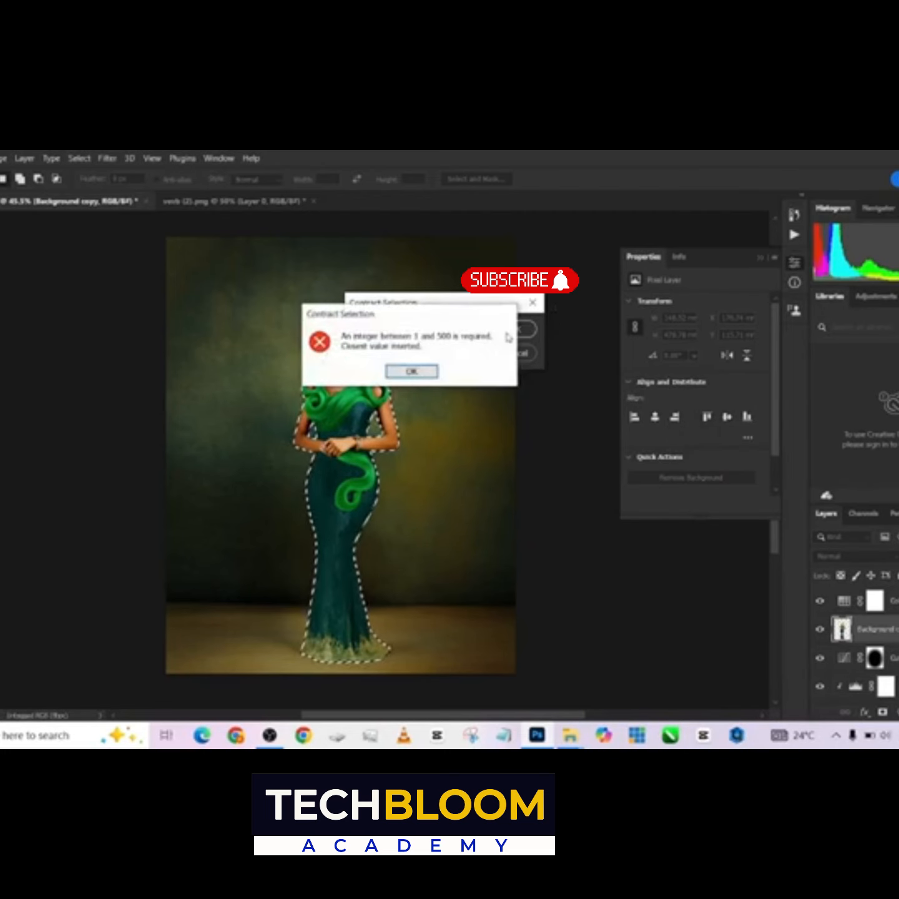
click(413, 371)
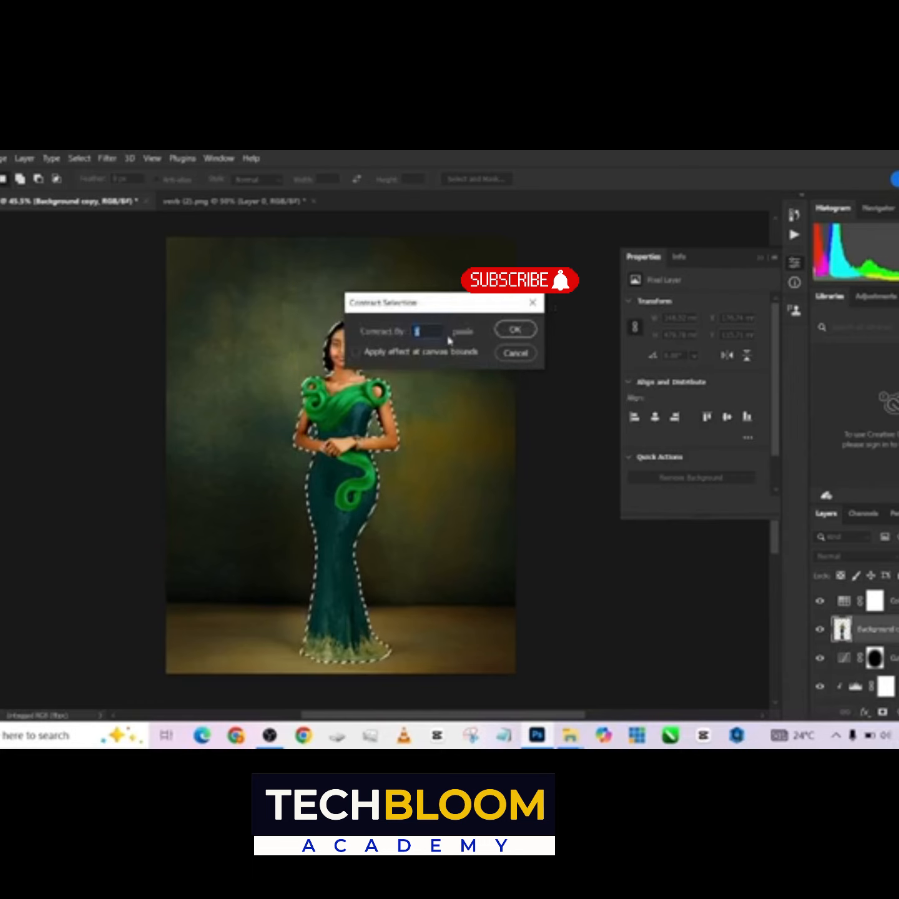
click(514, 331)
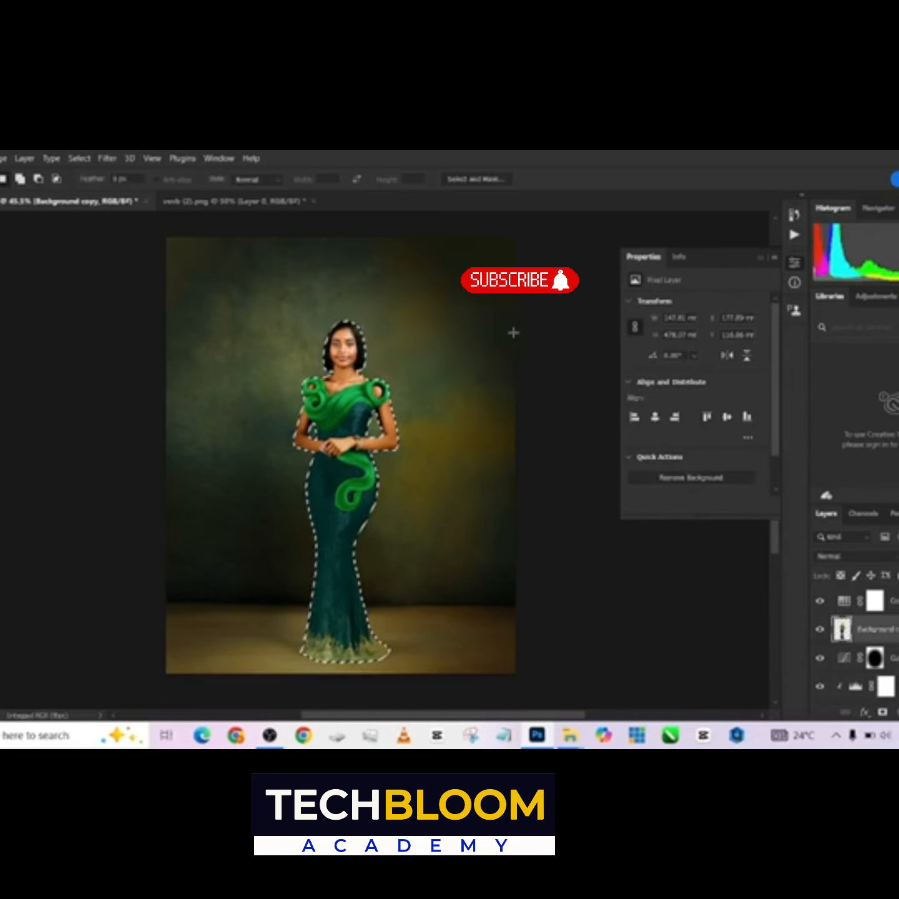
Invert the selection and delete the thin fringe around the woman on the Background copy layer, leaving nothing selected.
scroll(416, 418, up, 1)
right_click(416, 418)
click(453, 437)
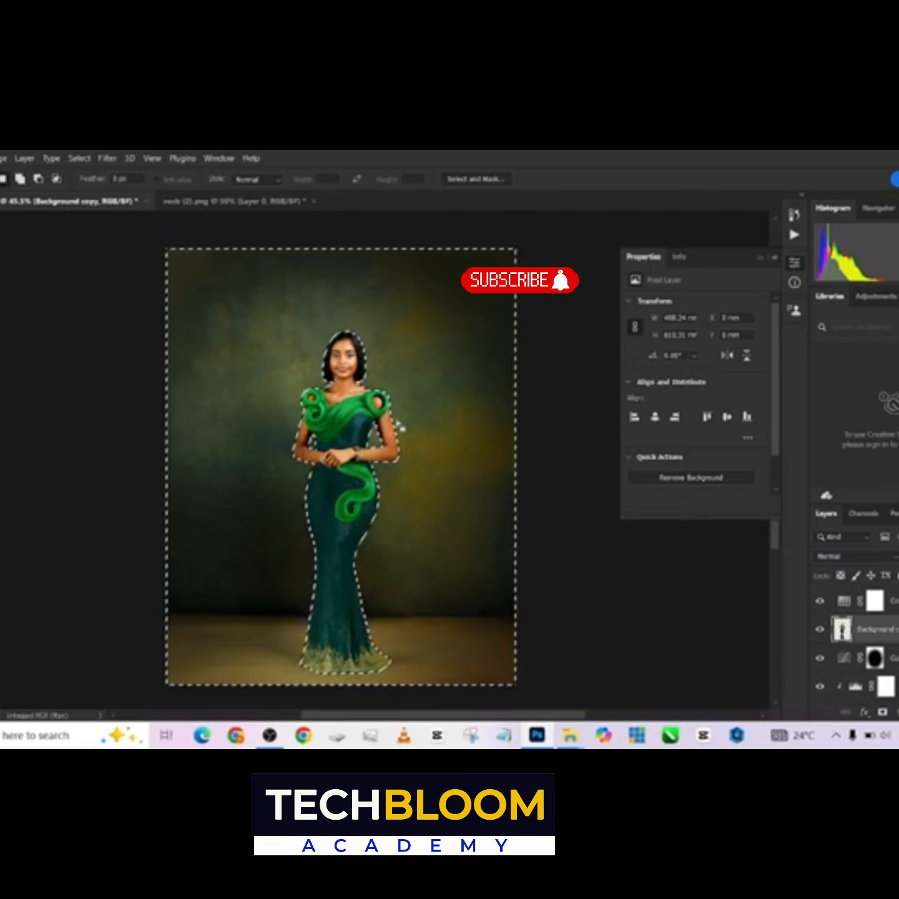
key(Delete)
key(ctrl+d)
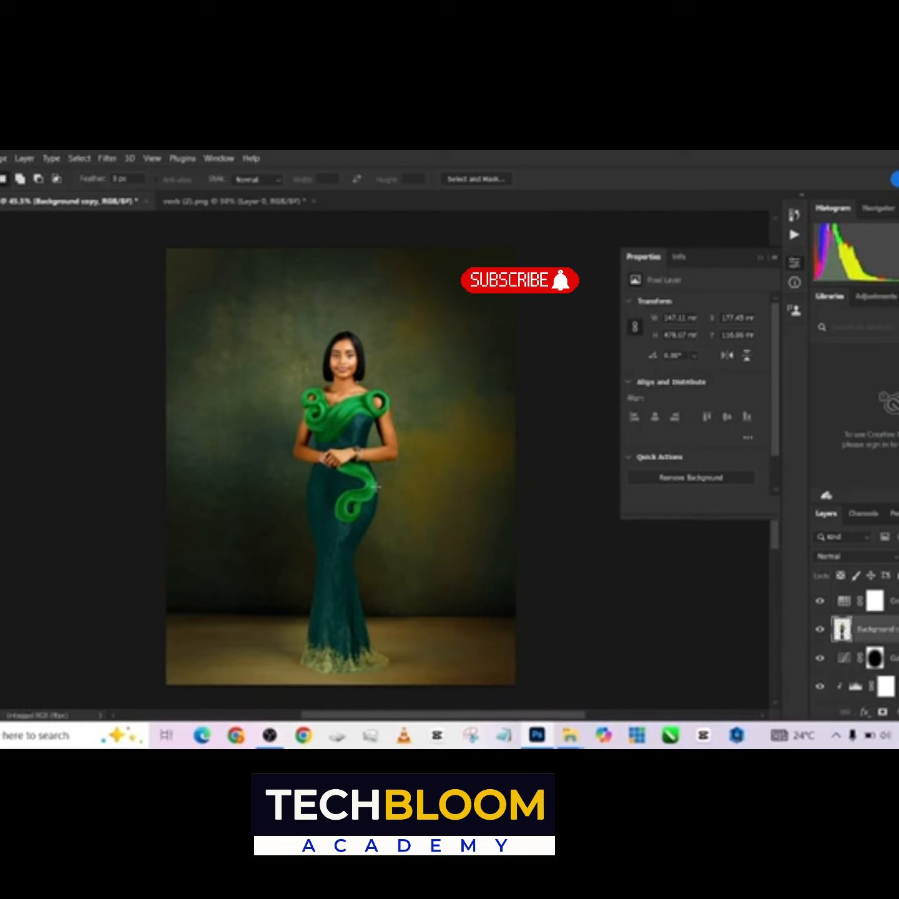
drag(355, 473, 347, 451)
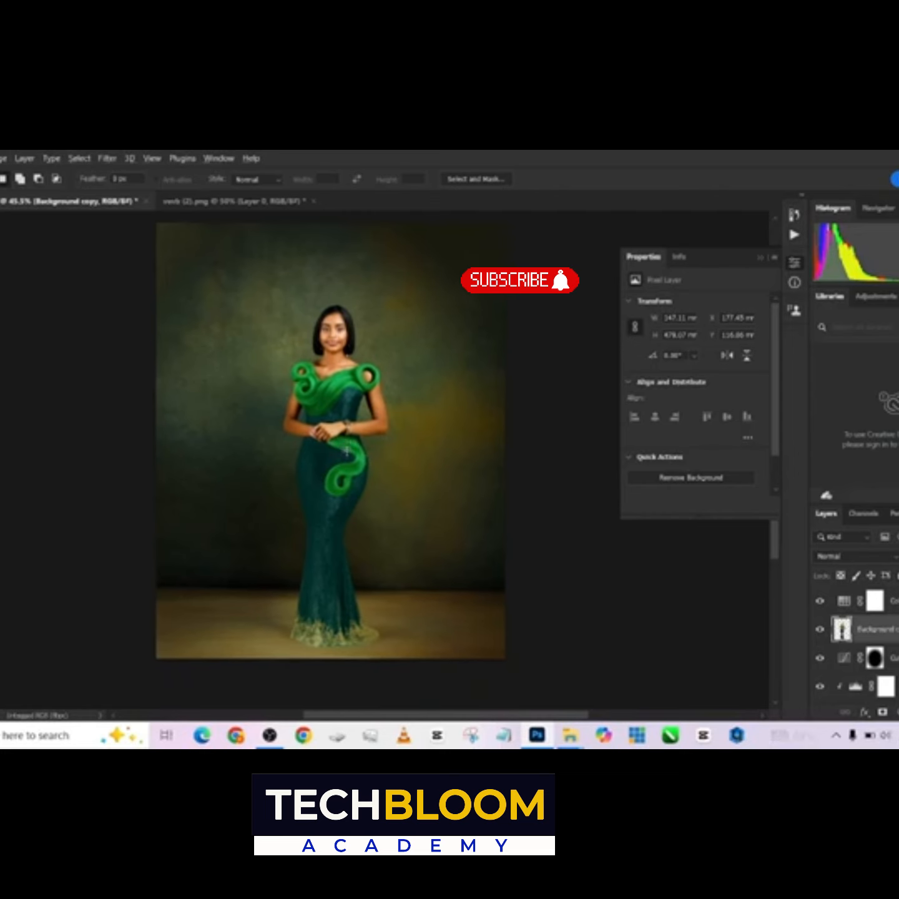